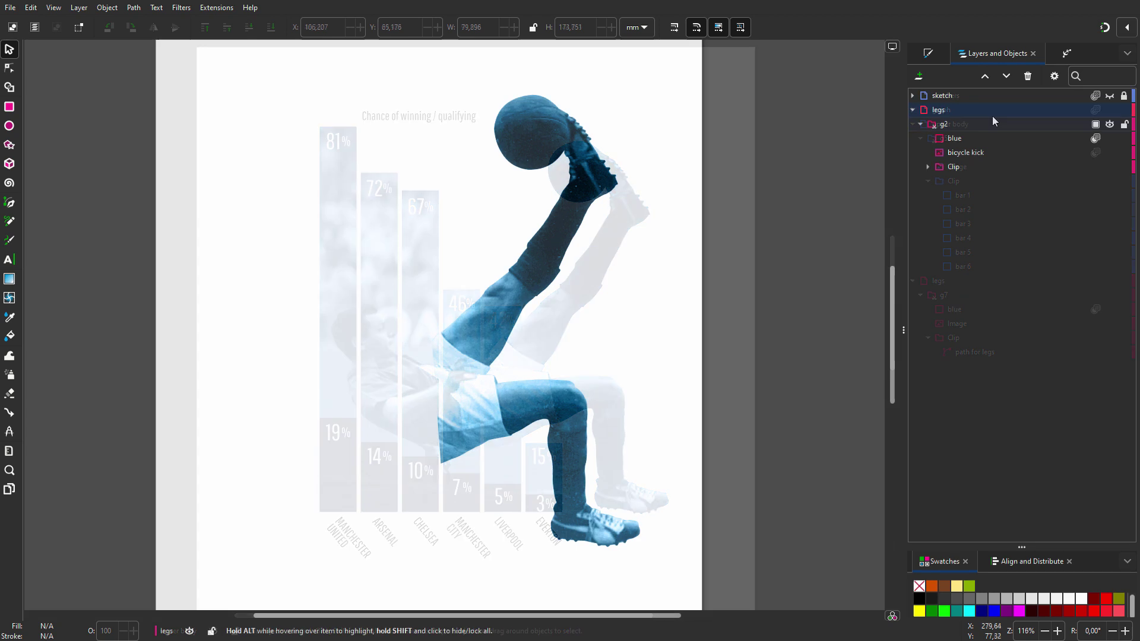
Step: Hide the legs layer, show the sketch, and add a new layer named 'upper body'
click(1109, 111)
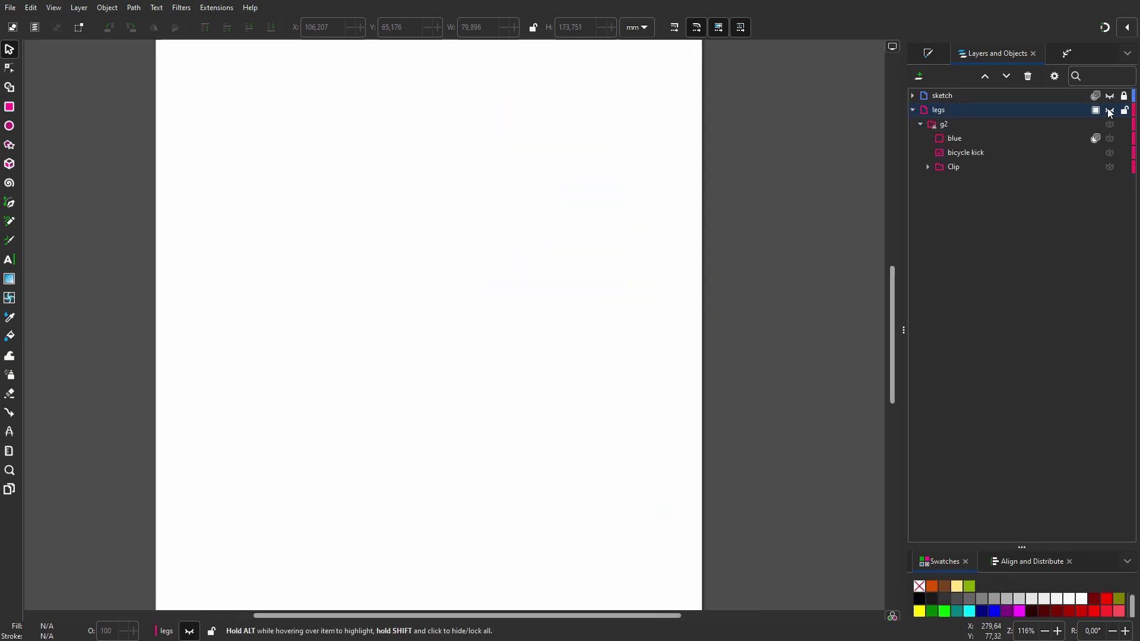
click(1109, 96)
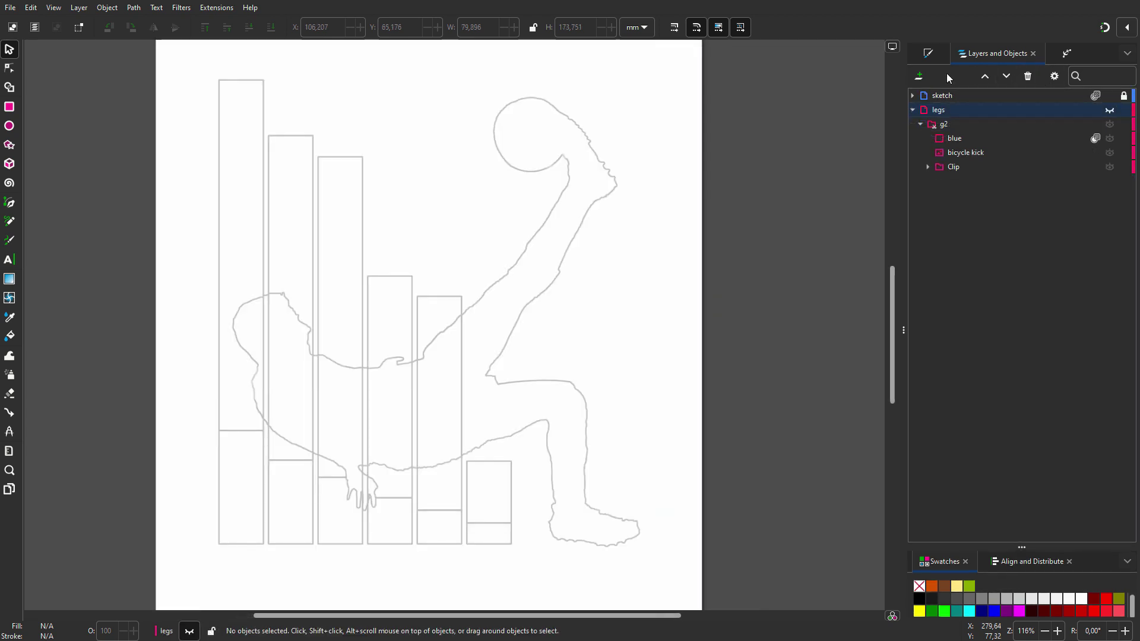
click(919, 76)
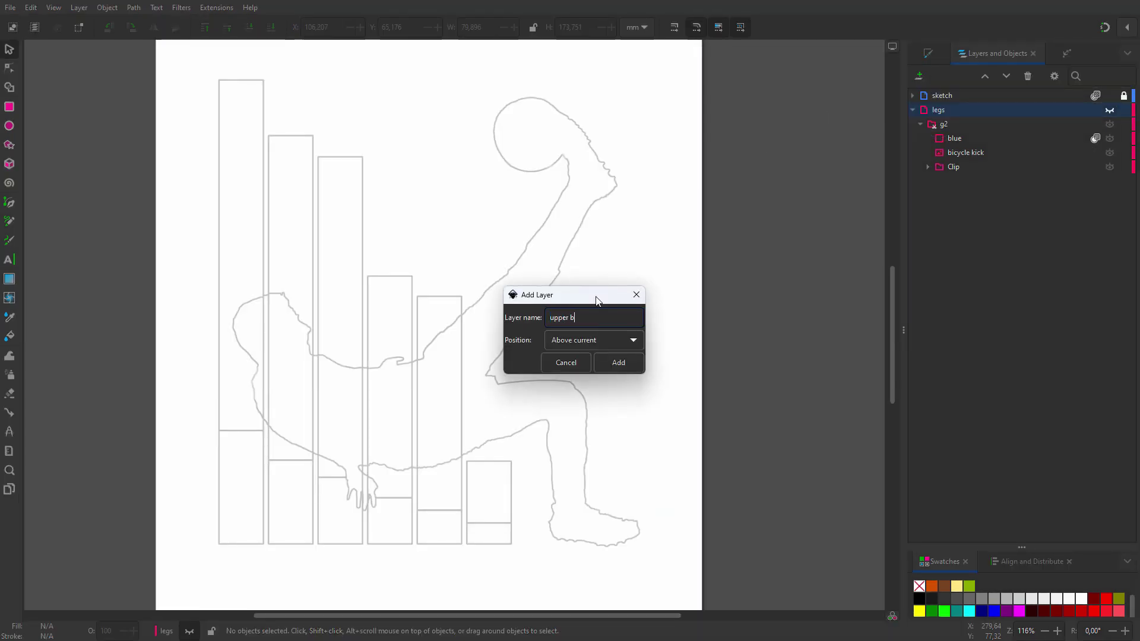
click(617, 362)
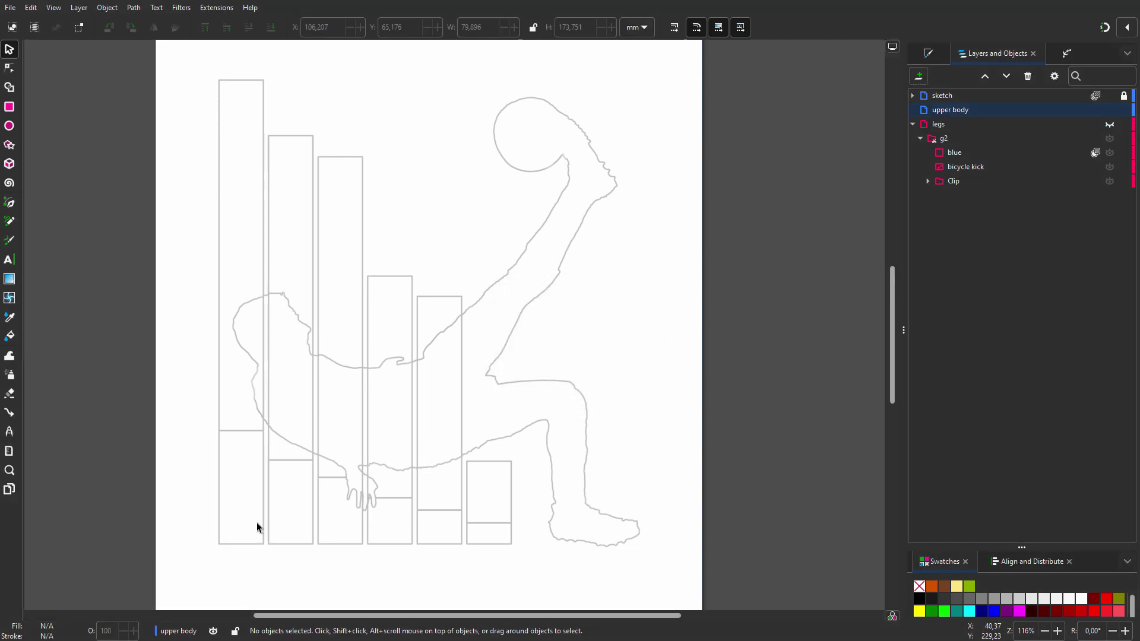
Step: Draw a green-filled rectangle over the bottom of the first bar
ctrl+scroll(223, 558, up, 2)
ctrl+scroll(224, 560, up, 3)
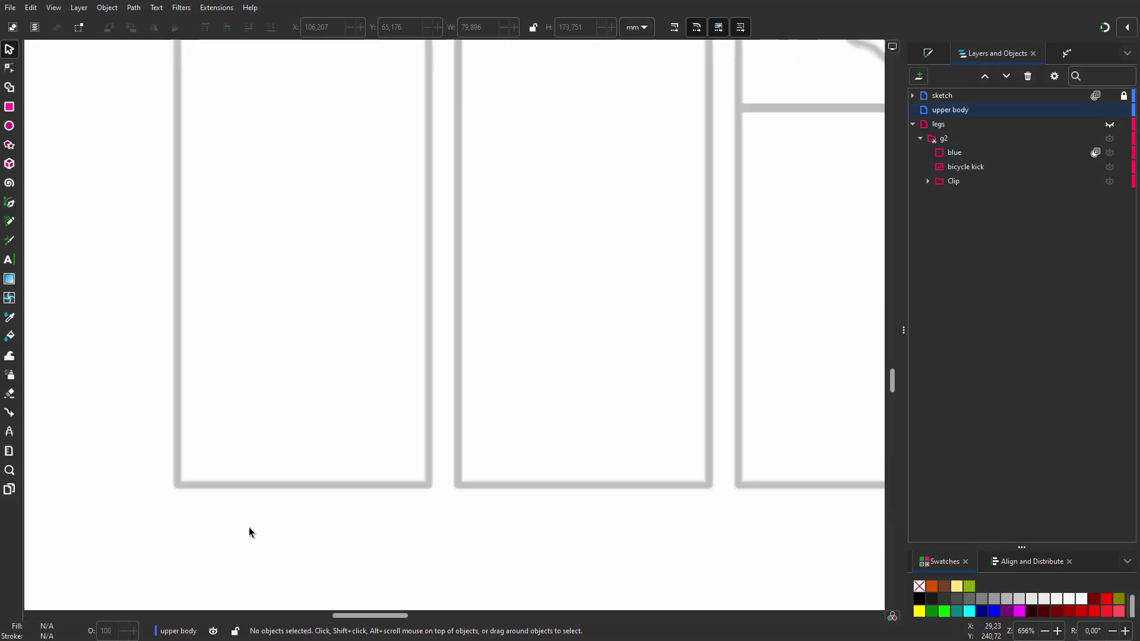
click(10, 107)
click(969, 586)
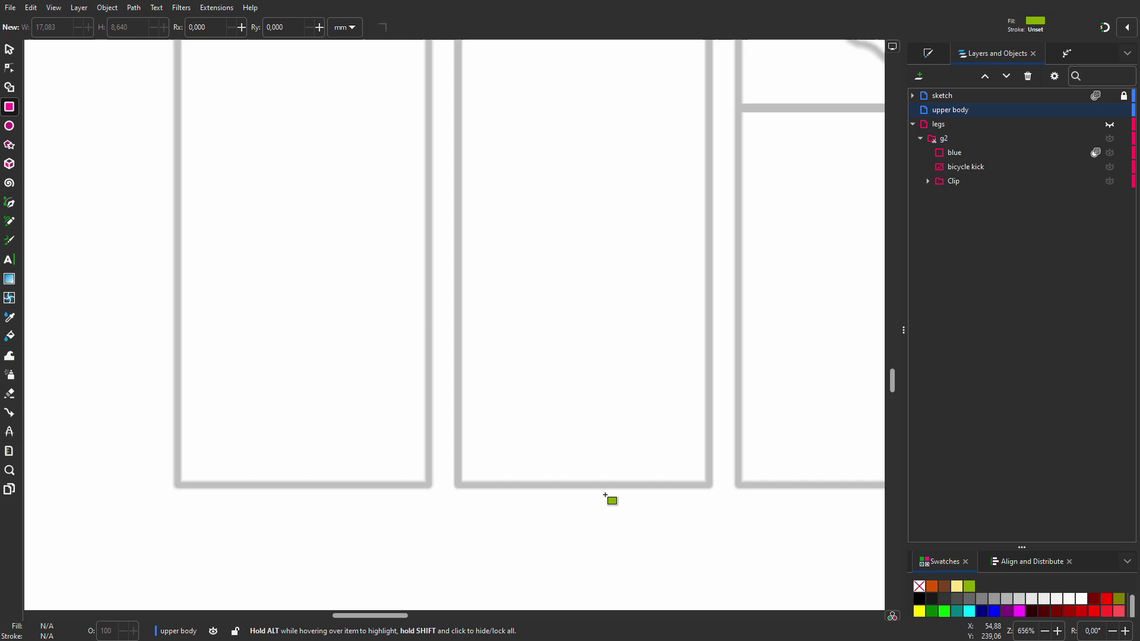
mouse_move(177, 348)
mouse_down()
mouse_move(244, 417)
mouse_move(430, 486)
mouse_up()
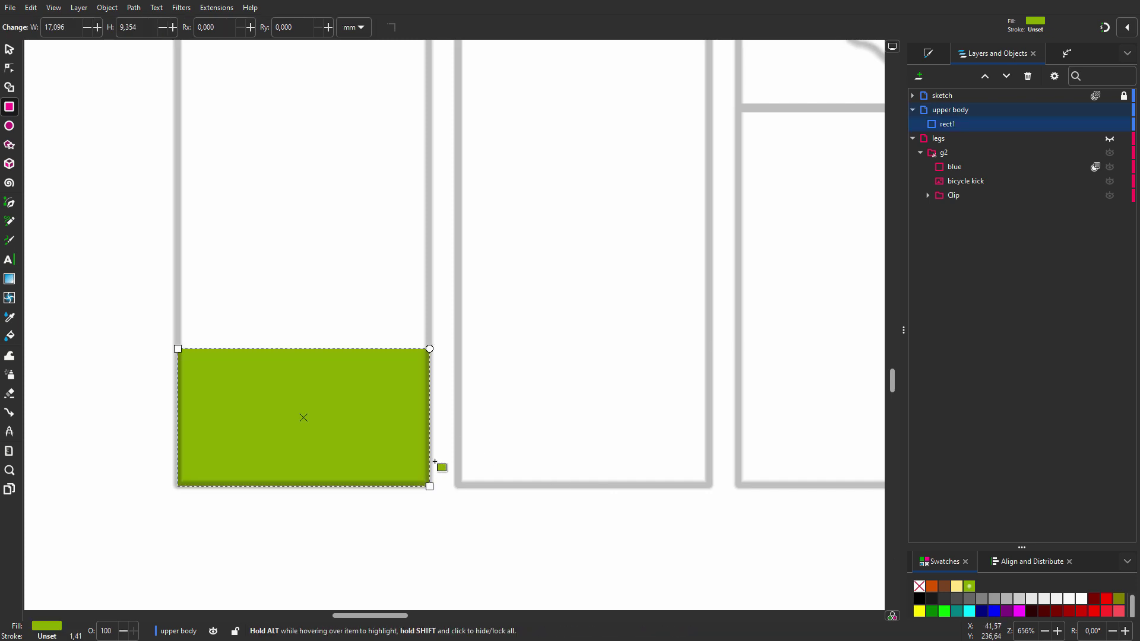
key(s)
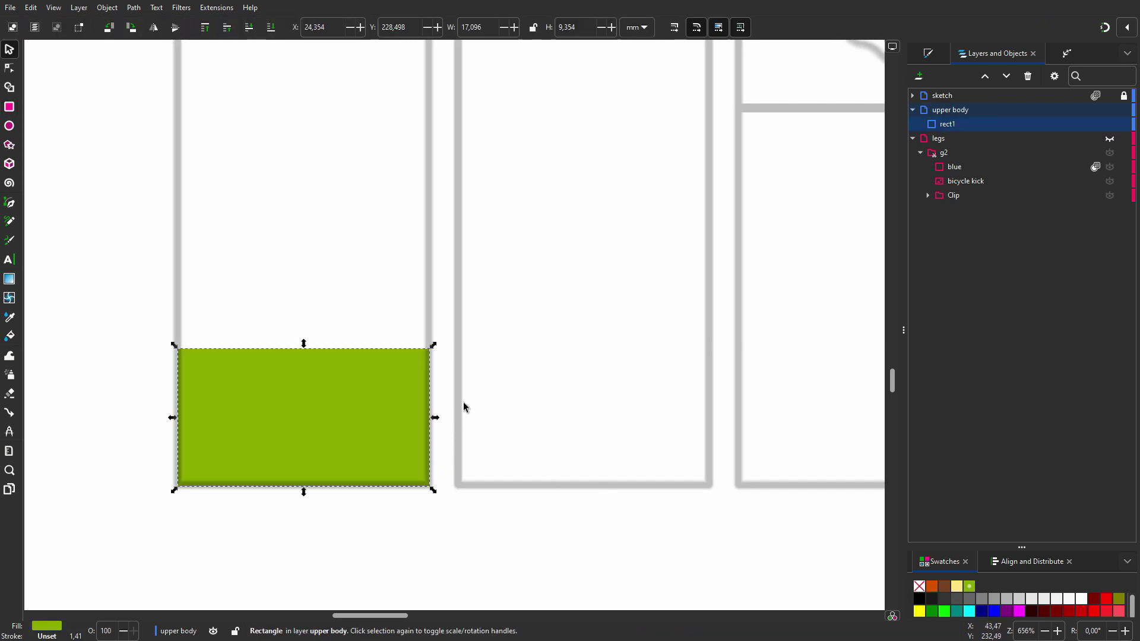
Step: Enable Same distances and Alignment snapping in the advanced snapping options
click(1126, 31)
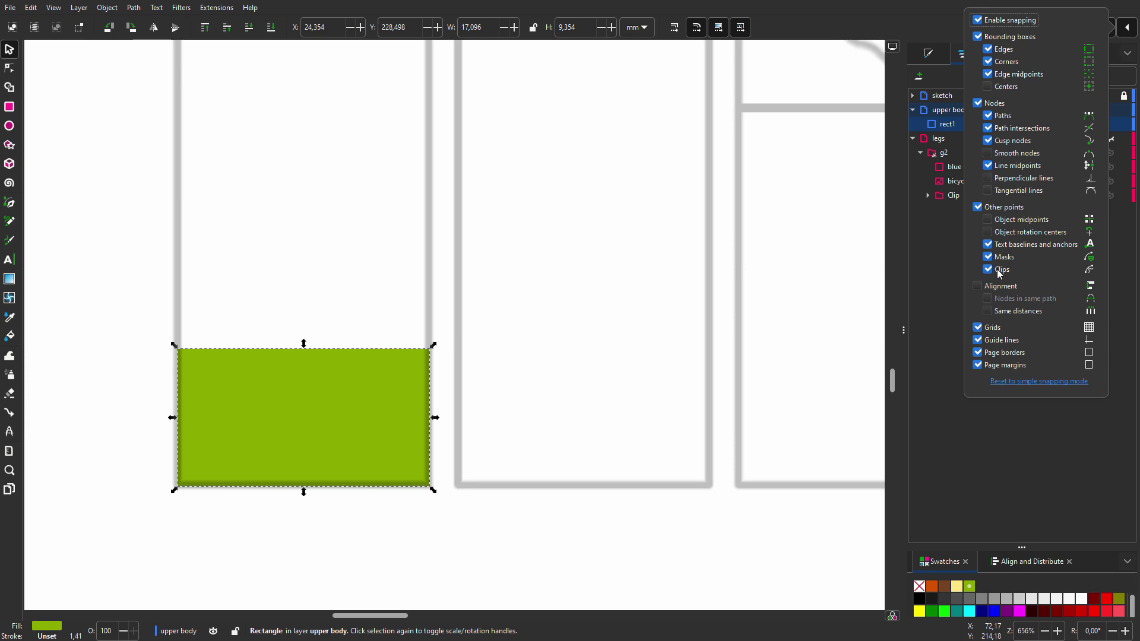
click(987, 312)
click(978, 287)
click(1015, 382)
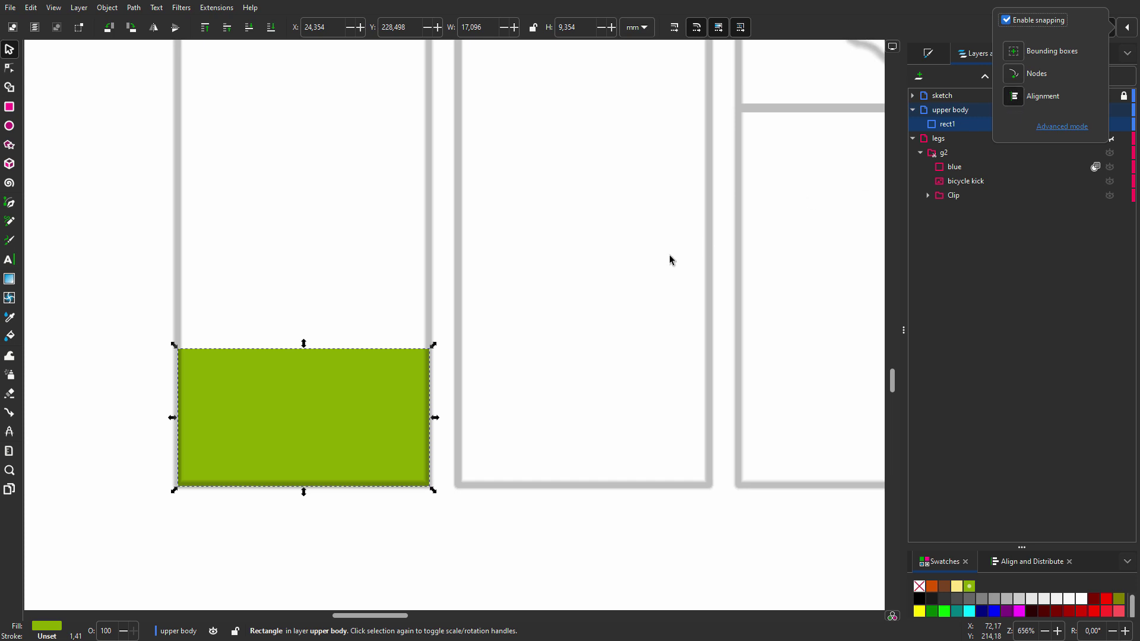
Step: Zoom out to all bars, stamp copies of the rectangle, then undo the stamped copies
click(509, 319)
key(minus)
key(minus)
scroll(315, 397, right, 2)
scroll(316, 397, up, 1)
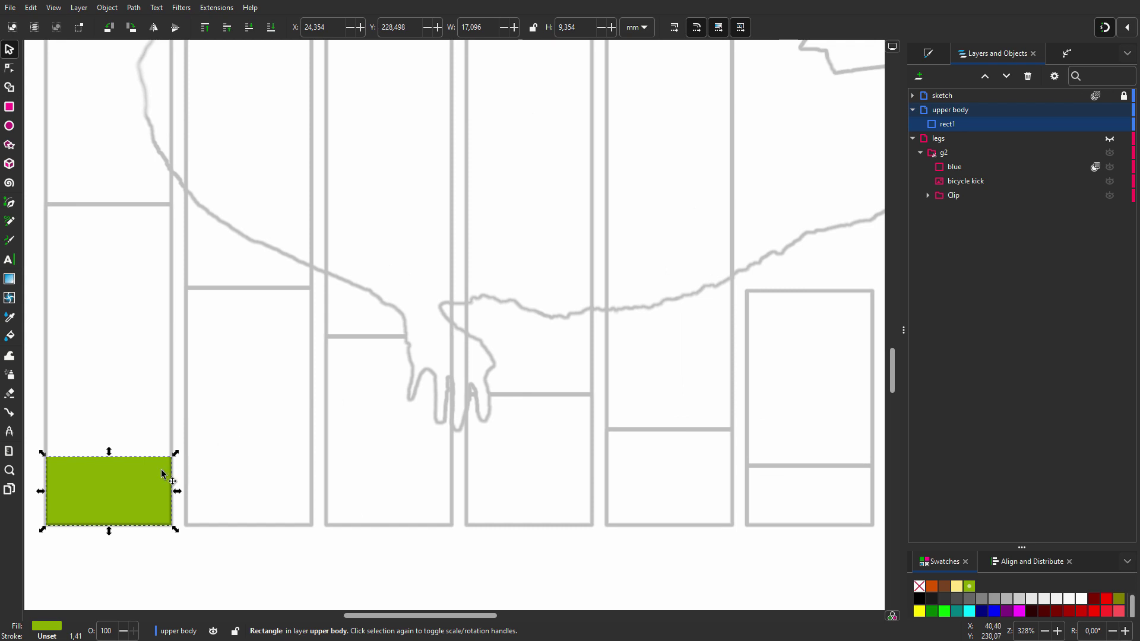
drag(162, 472, 344, 380)
key(space)
key(space)
key(space)
key(ctrl+z)
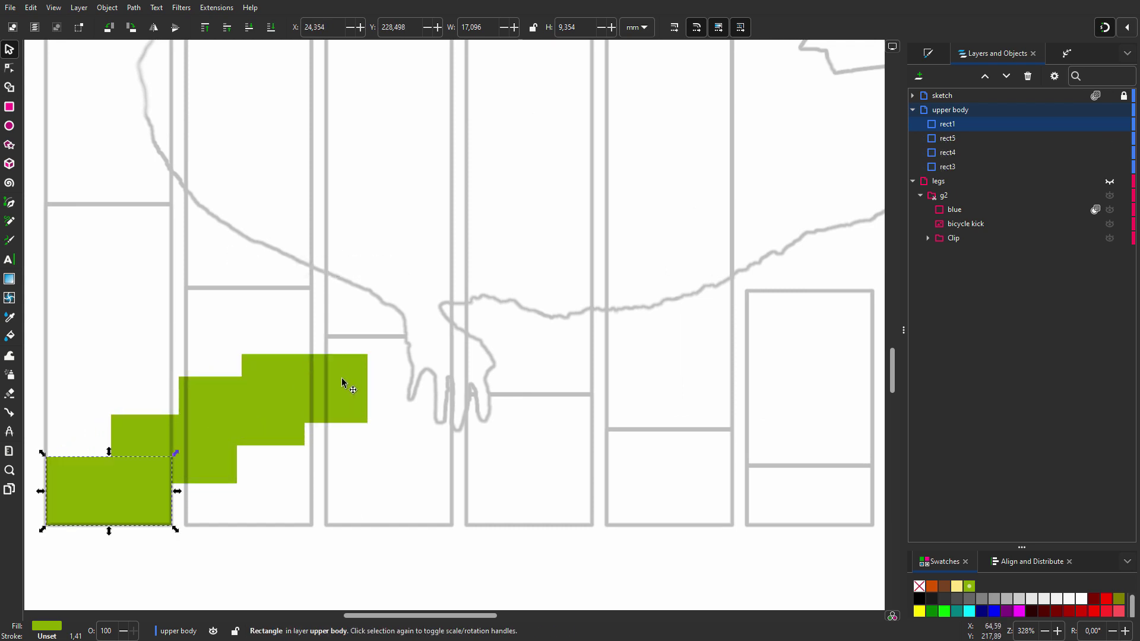
key(ctrl+z)
key(ctrl+z)
key(ctrl+z)
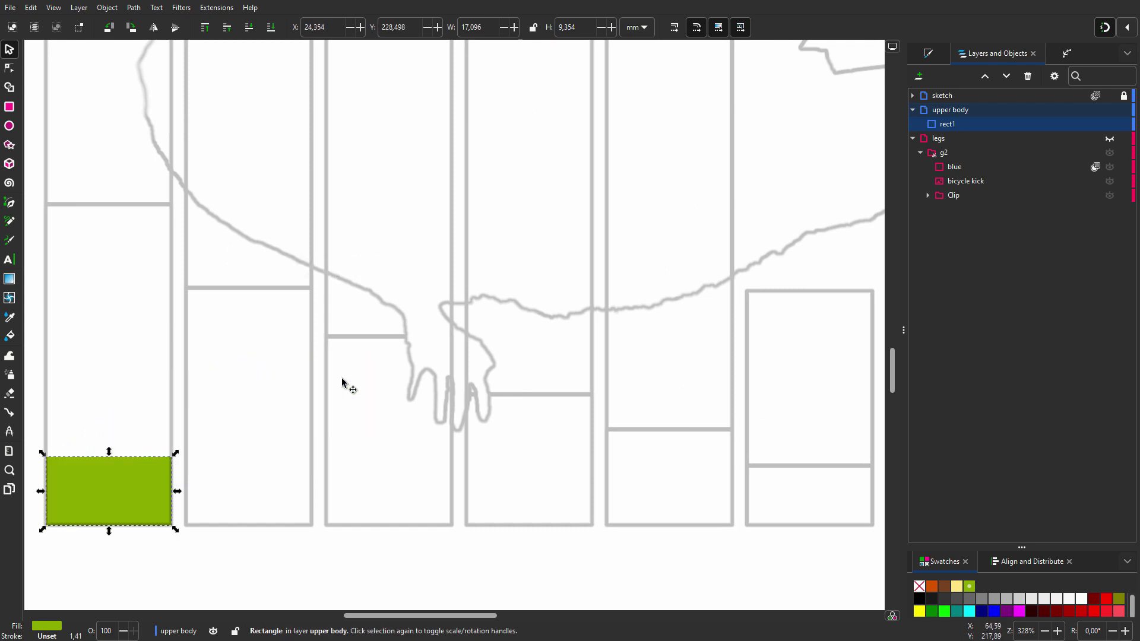
Step: Duplicate the green rectangle and move copies under the remaining bars
right_click(147, 478)
click(230, 270)
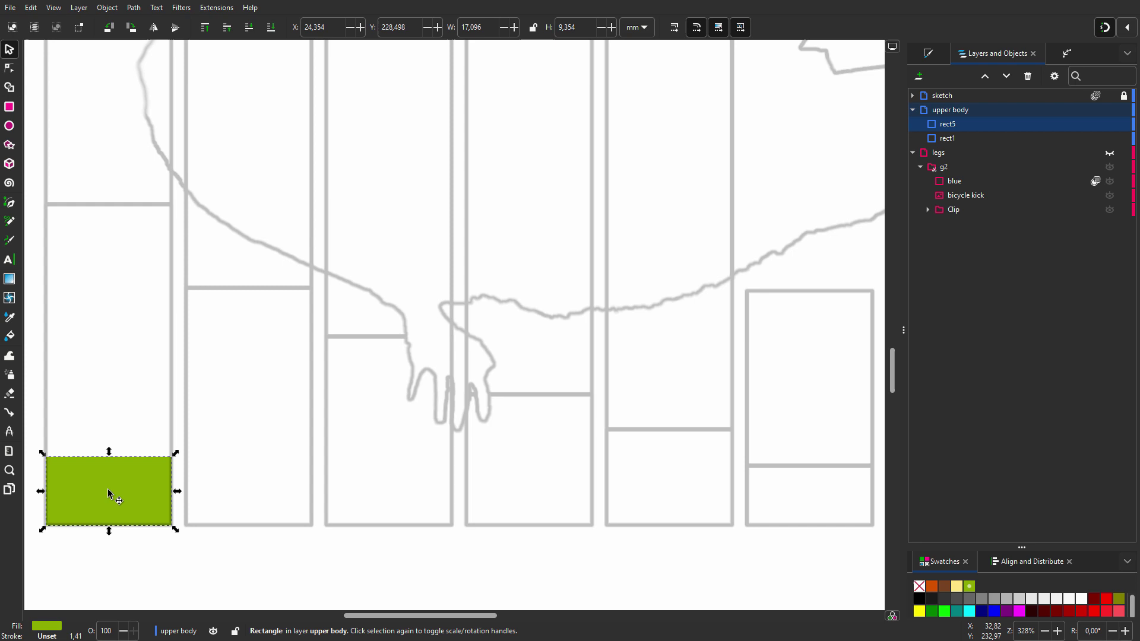
drag(108, 491, 807, 492)
key(space)
key(space)
key(space)
key(space)
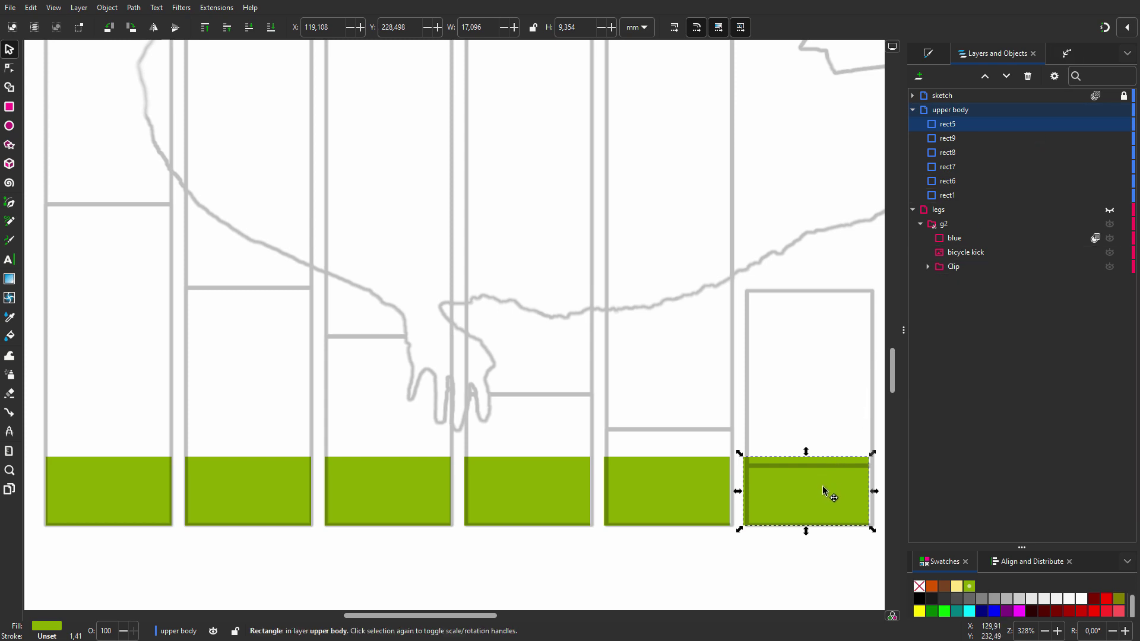
Step: Nudge the last copy under the sixth bar and distribute all six with even horizontal gaps
drag(821, 486, 826, 487)
key(ctrl+a)
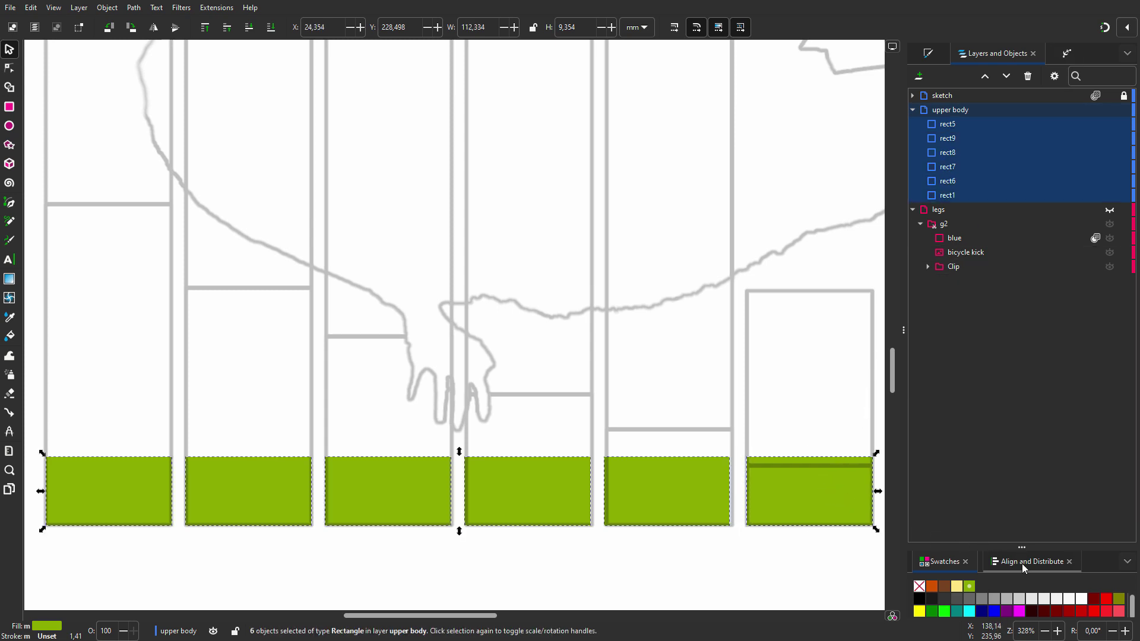
click(1023, 567)
drag(1022, 547, 1040, 389)
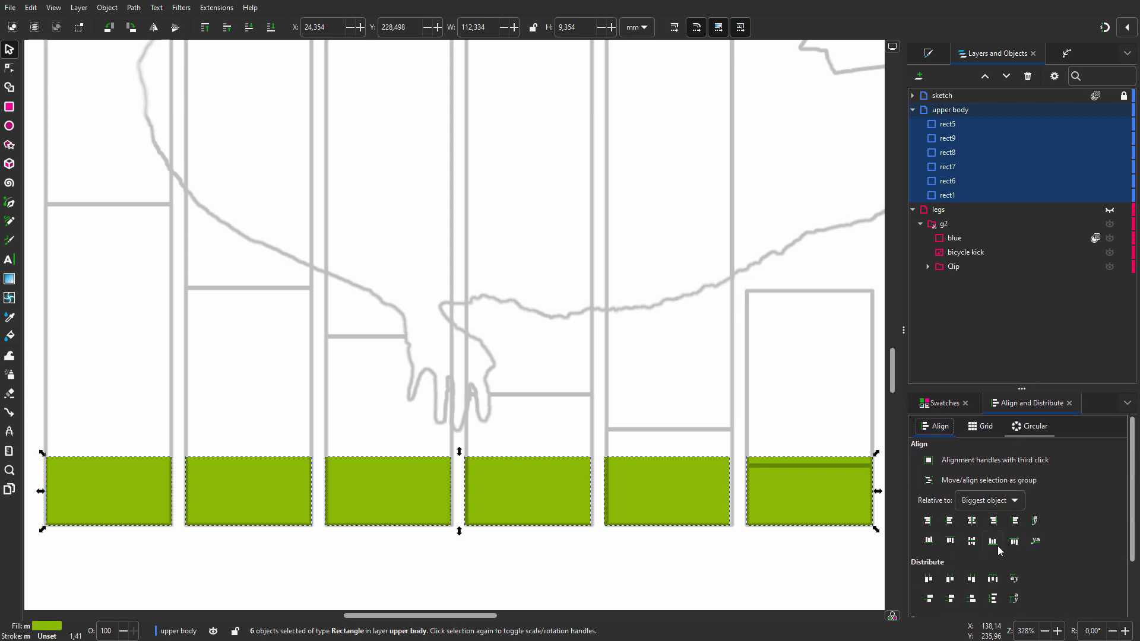
click(990, 584)
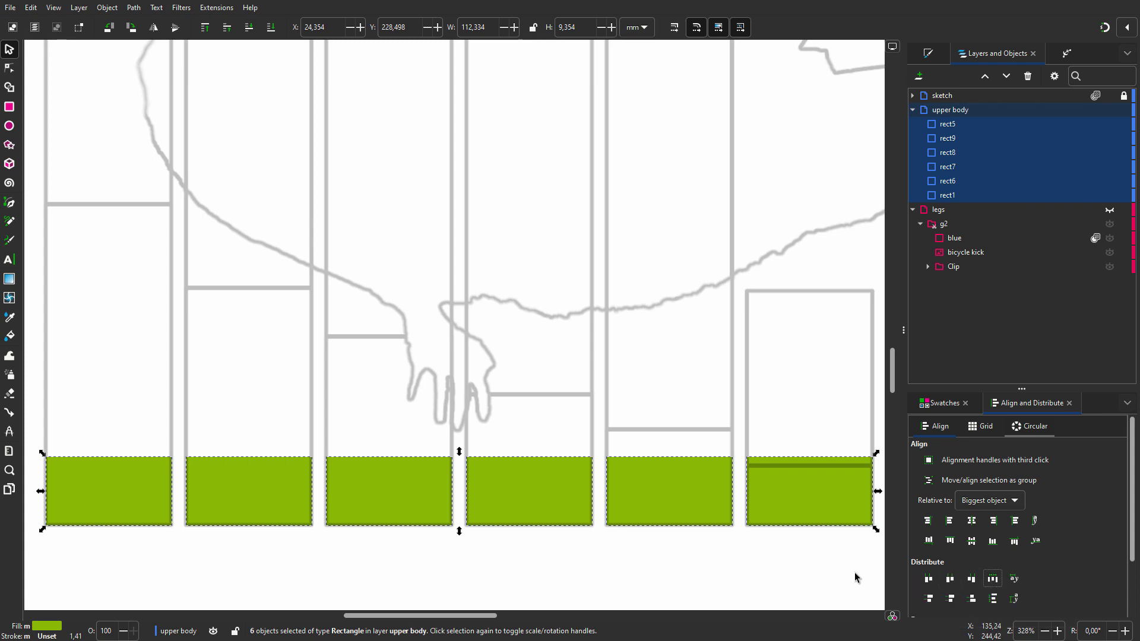
Step: Stretch all six rectangles upward into tall bars and convert them to paths
key(5)
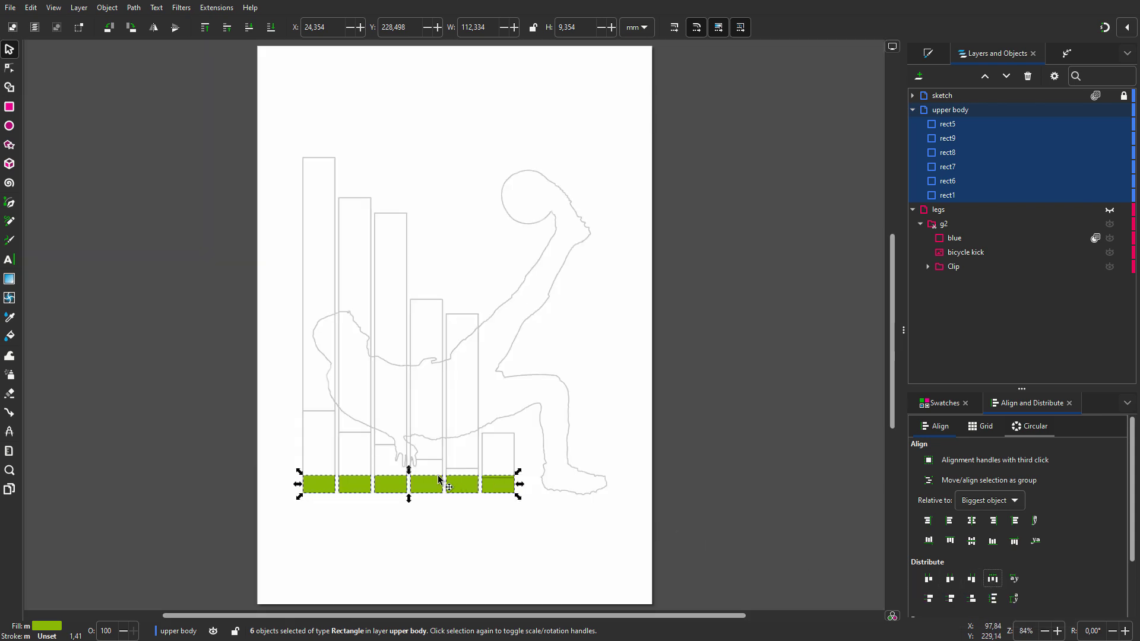
drag(408, 469, 438, 151)
scroll(387, 157, up, 1)
scroll(379, 162, up, 1)
click(134, 8)
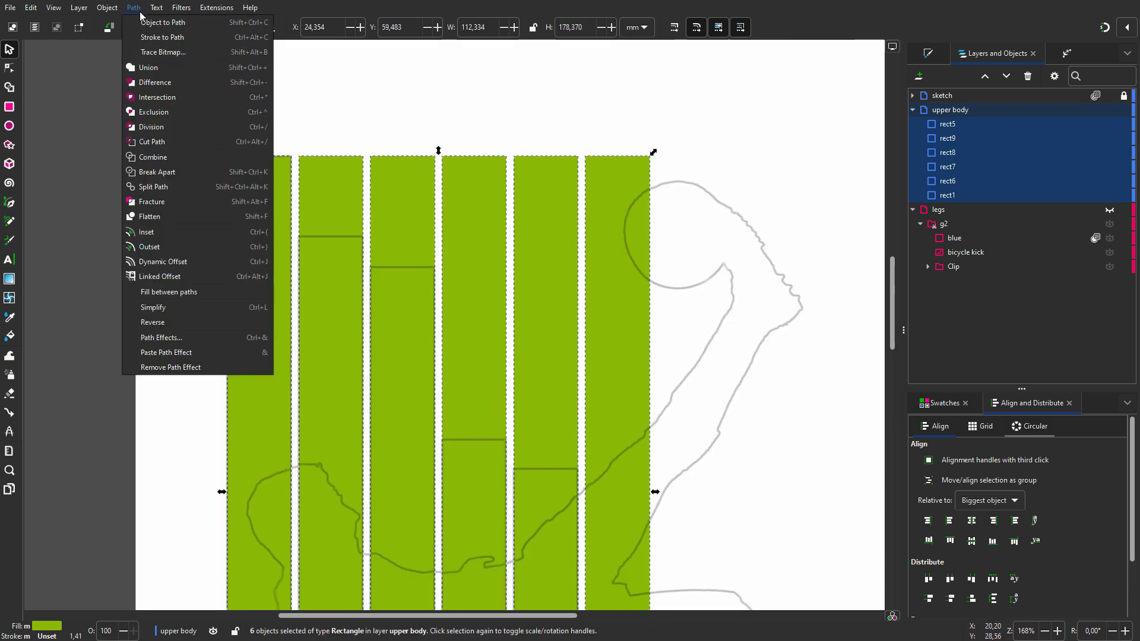
click(147, 24)
Step: Lower the tops of bars two through six to their sketched heights
click(323, 140)
click(331, 169)
drag(331, 152, 330, 232)
click(401, 209)
drag(402, 152, 402, 267)
click(483, 211)
drag(474, 152, 473, 436)
click(520, 394)
drag(545, 152, 545, 467)
click(617, 415)
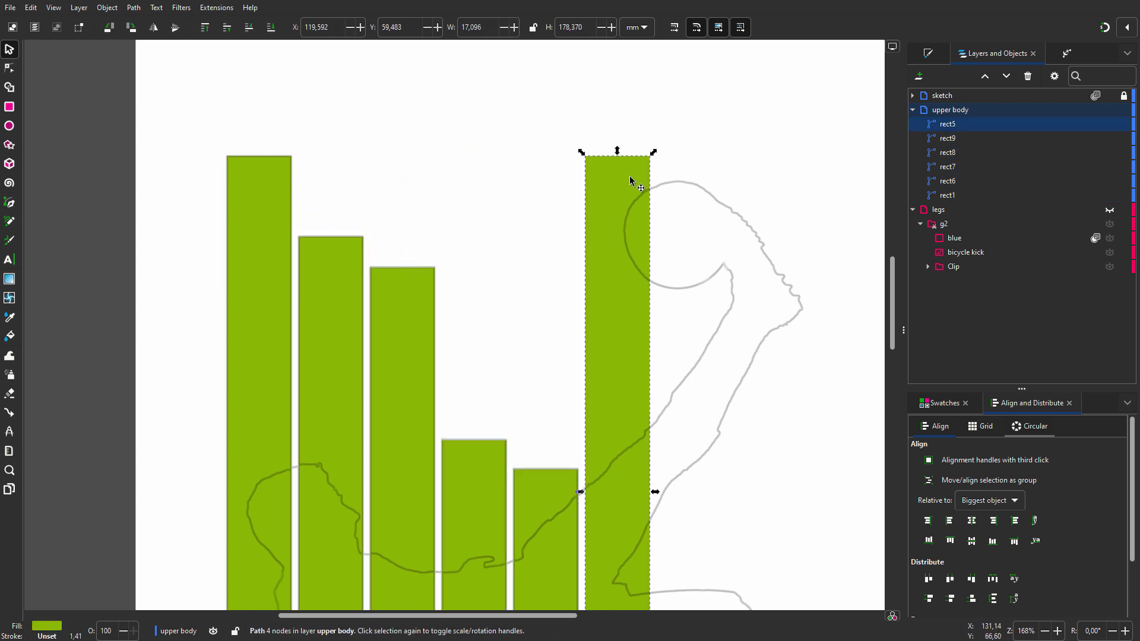
drag(618, 152, 637, 432)
key(ctrl+a)
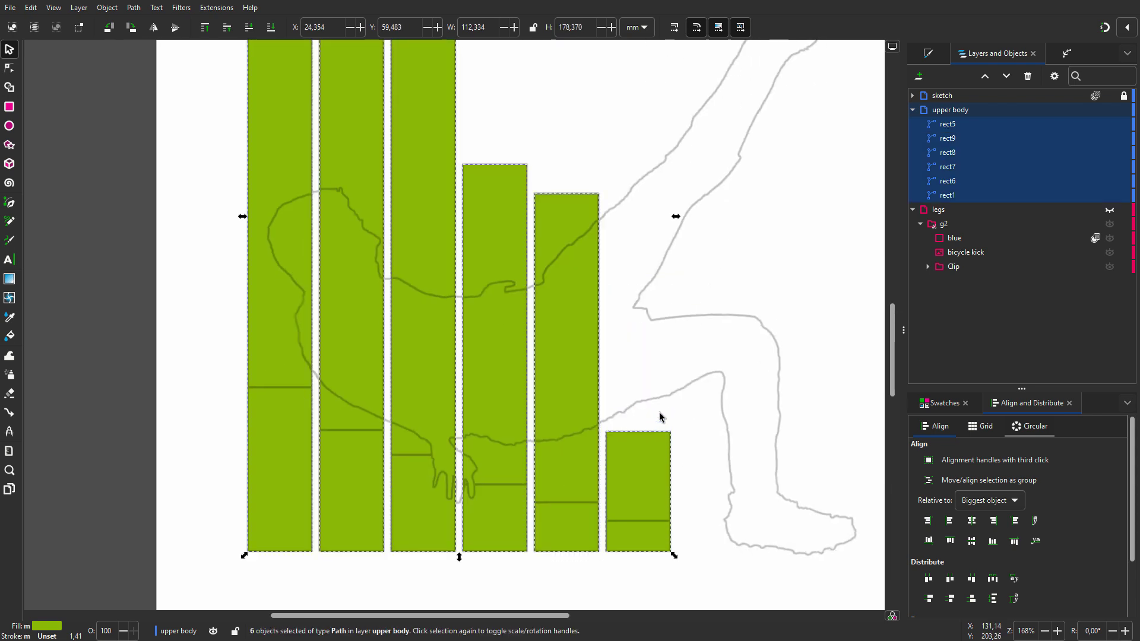
Step: Turn the six bars into a clip group and duplicate the blue overlay and bicycle-kick photo
right_click(1002, 154)
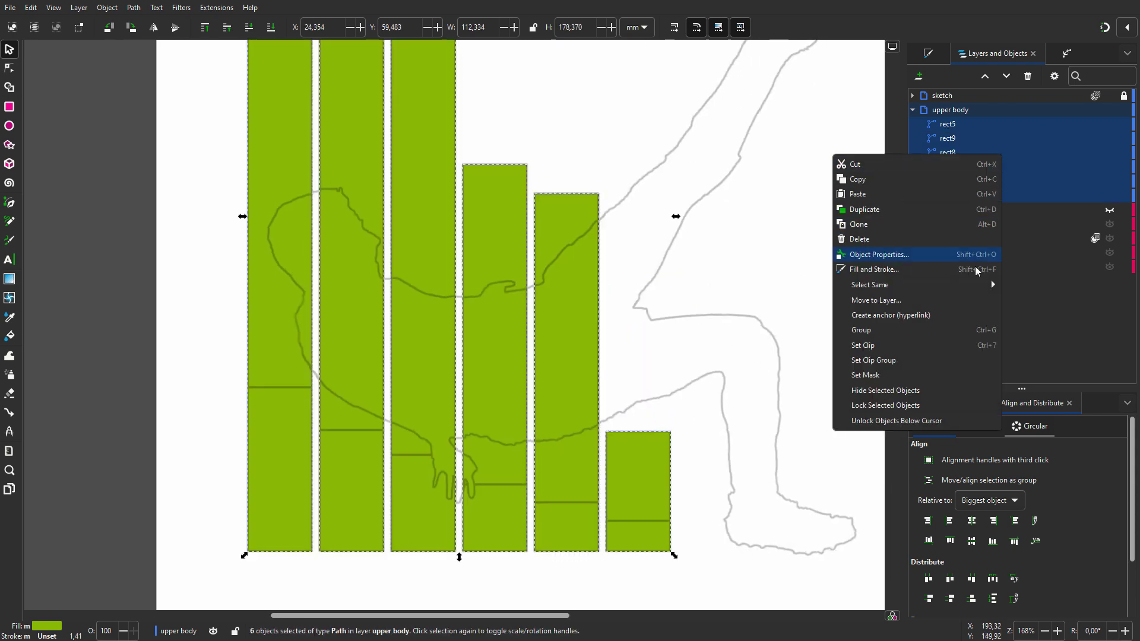
click(932, 360)
click(977, 166)
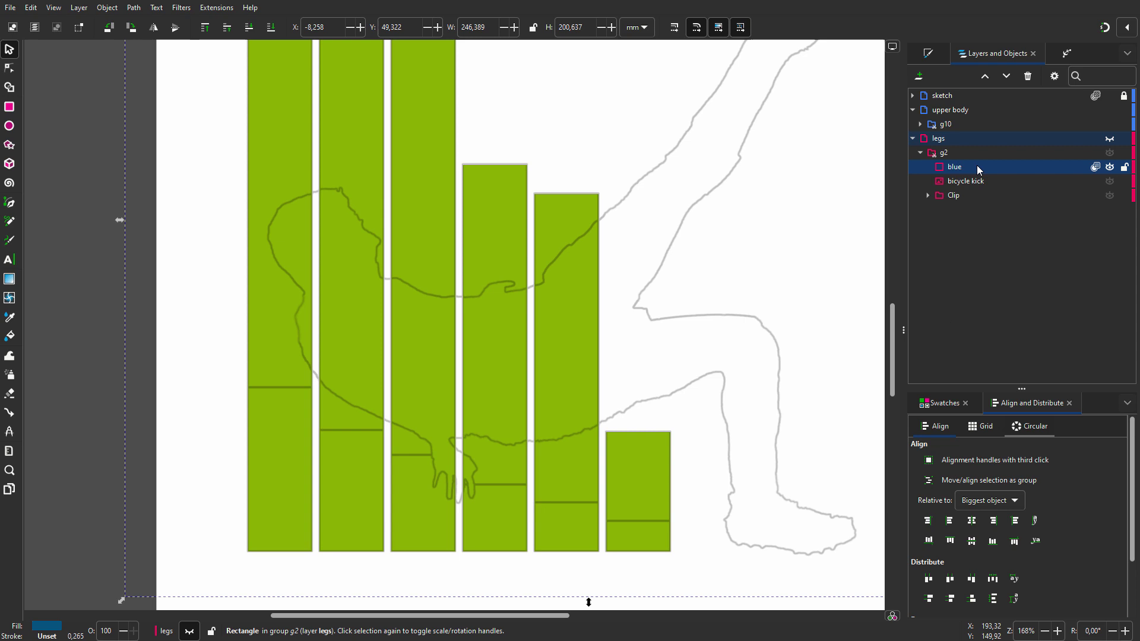
shift+click(976, 181)
right_click(976, 182)
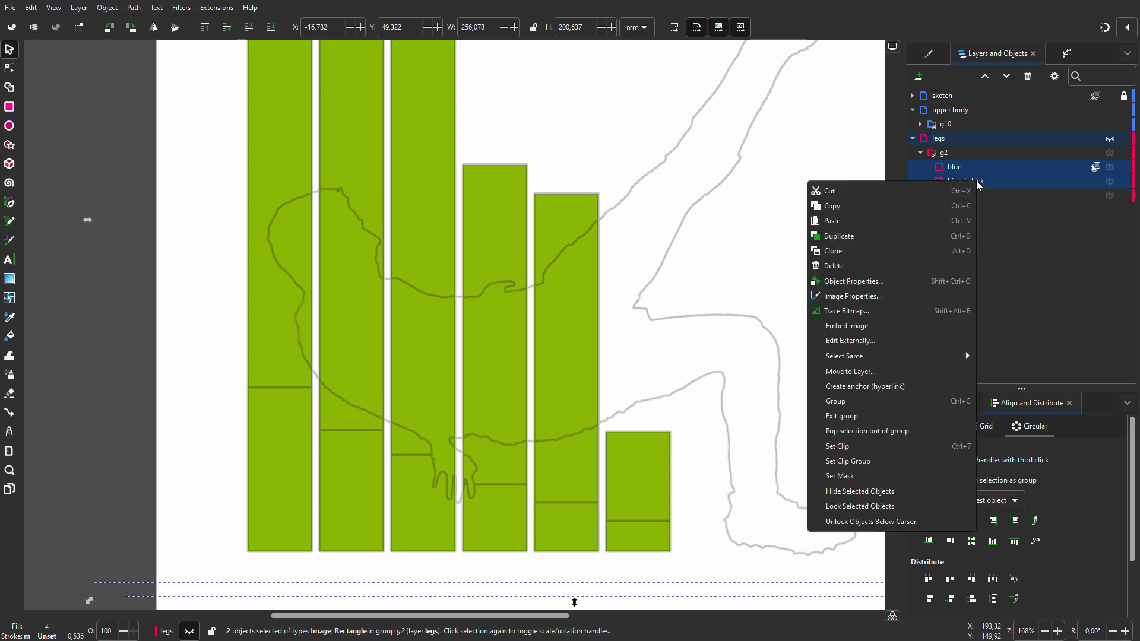
click(916, 236)
Step: Move the photo copies into the bars' clip group, show the photo, and hide the sketch
drag(961, 167, 984, 124)
click(1110, 152)
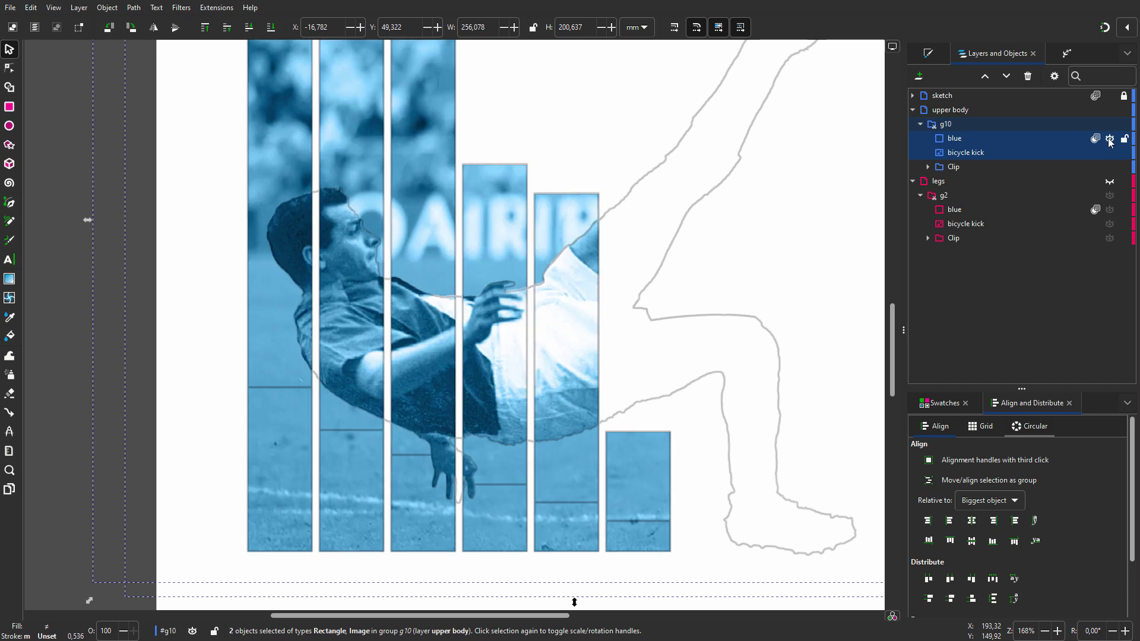
click(1110, 96)
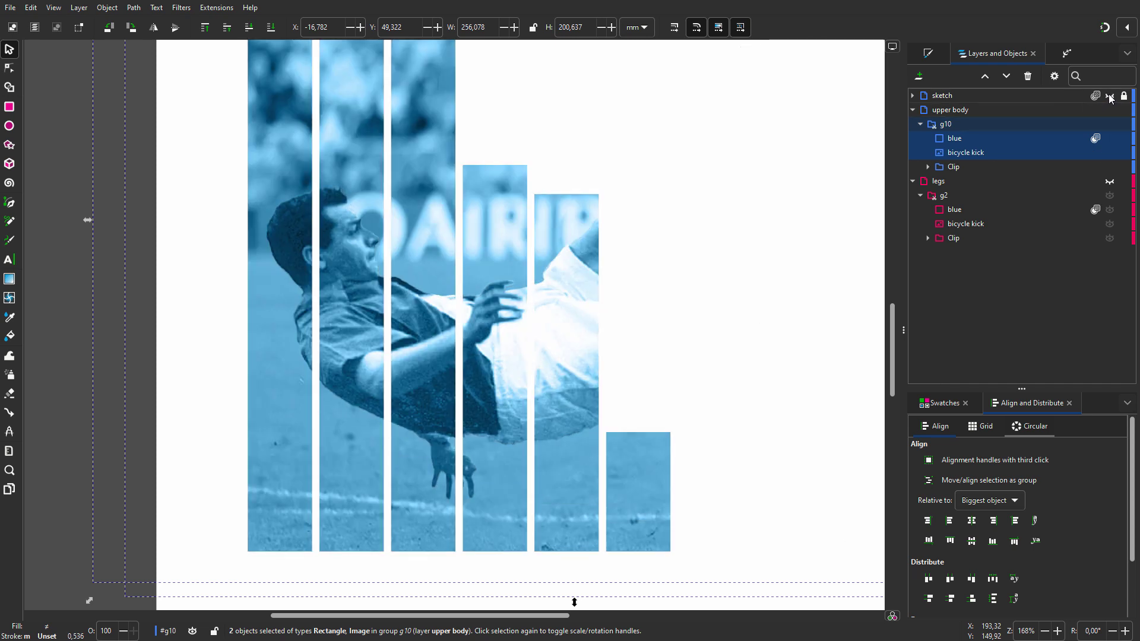
Step: Duplicate the bars' clip group as 'dark bars' and move it into the upper body layer
click(1110, 181)
right_click(1009, 166)
click(994, 189)
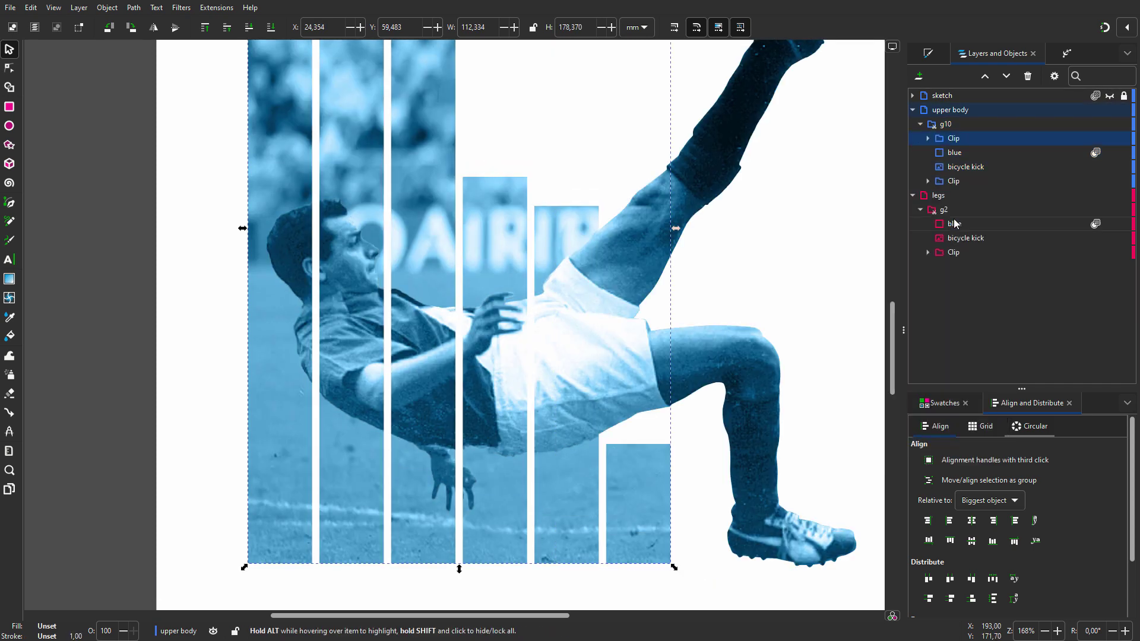
key(ctrl+alt+v)
text(dar)
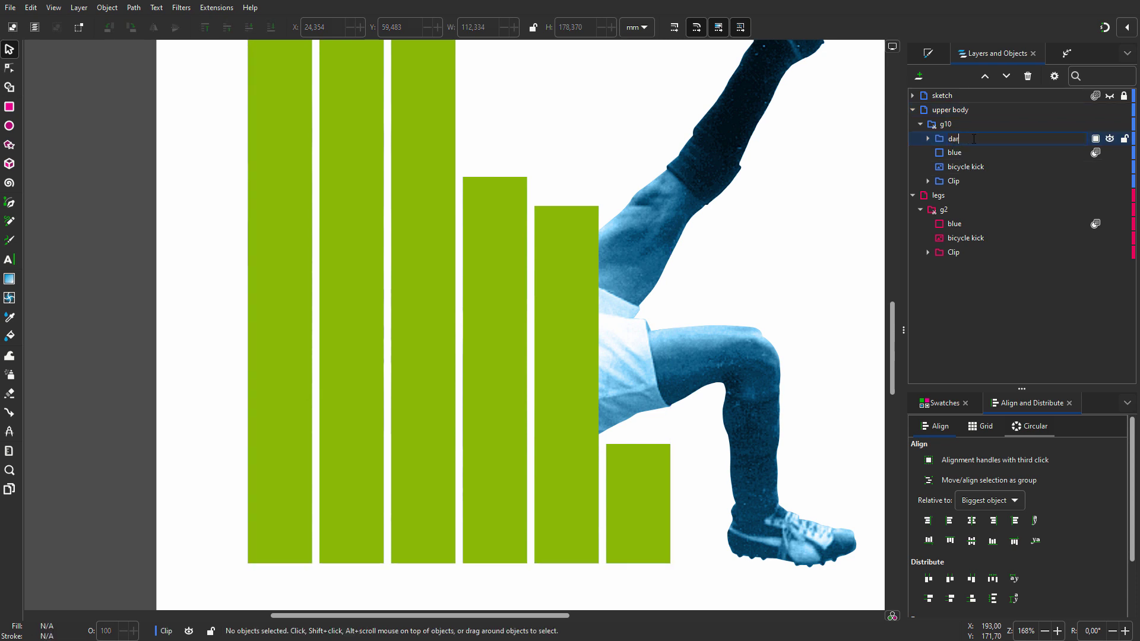
text(k bars)
key(Return)
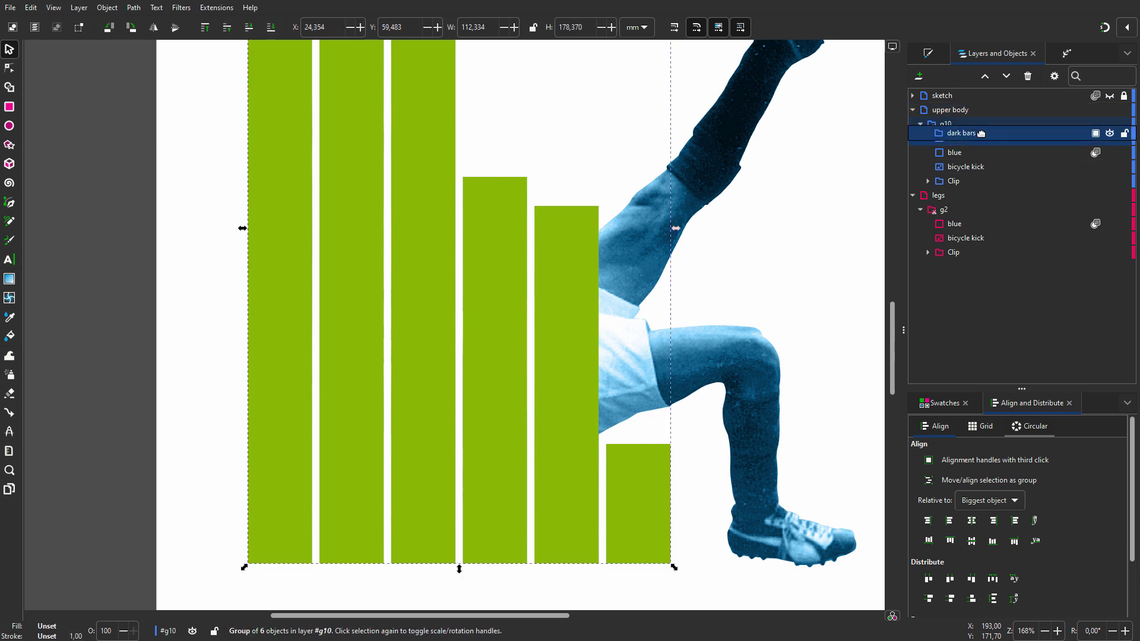
drag(974, 138, 992, 113)
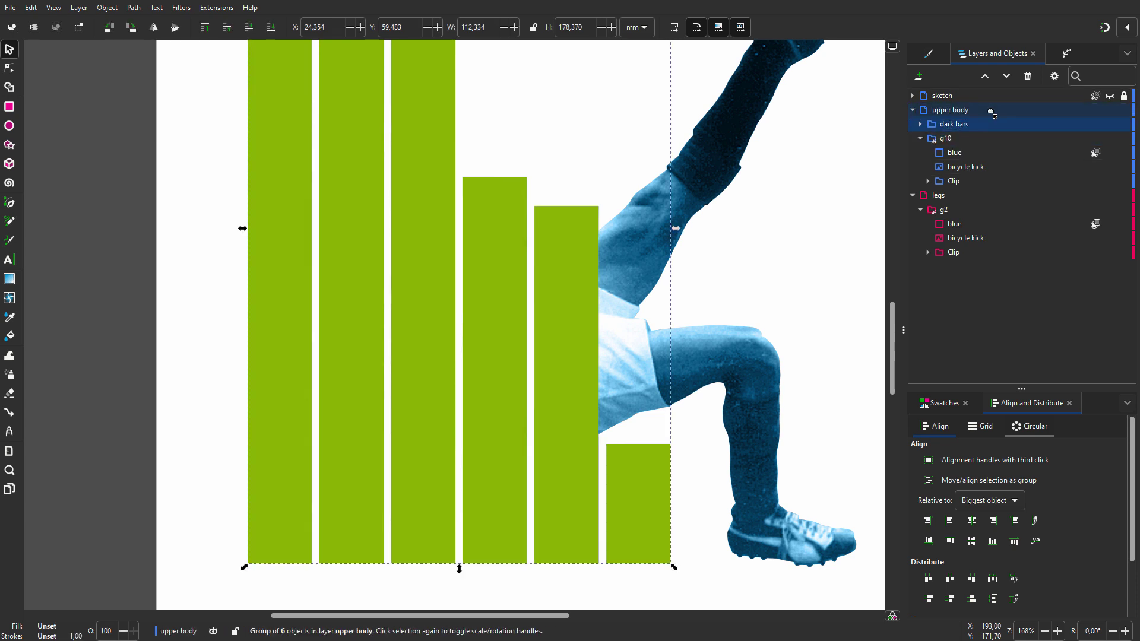
Step: Fill the six dark bars black and lower the group's opacity to about 62%
click(921, 124)
click(976, 137)
shift+click(989, 208)
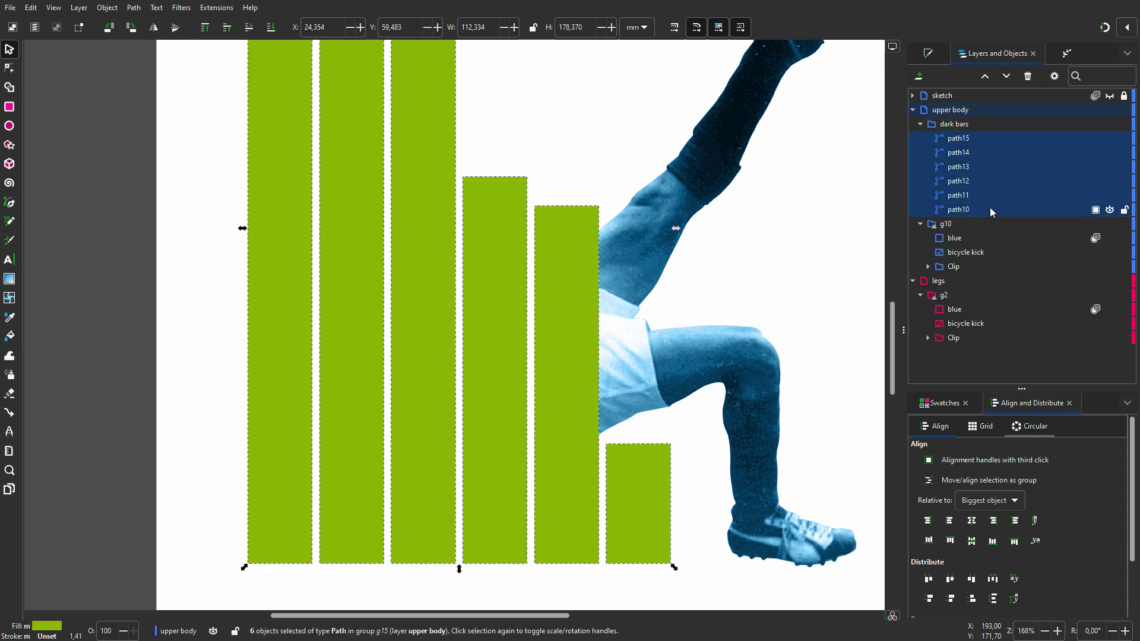
click(943, 403)
click(921, 441)
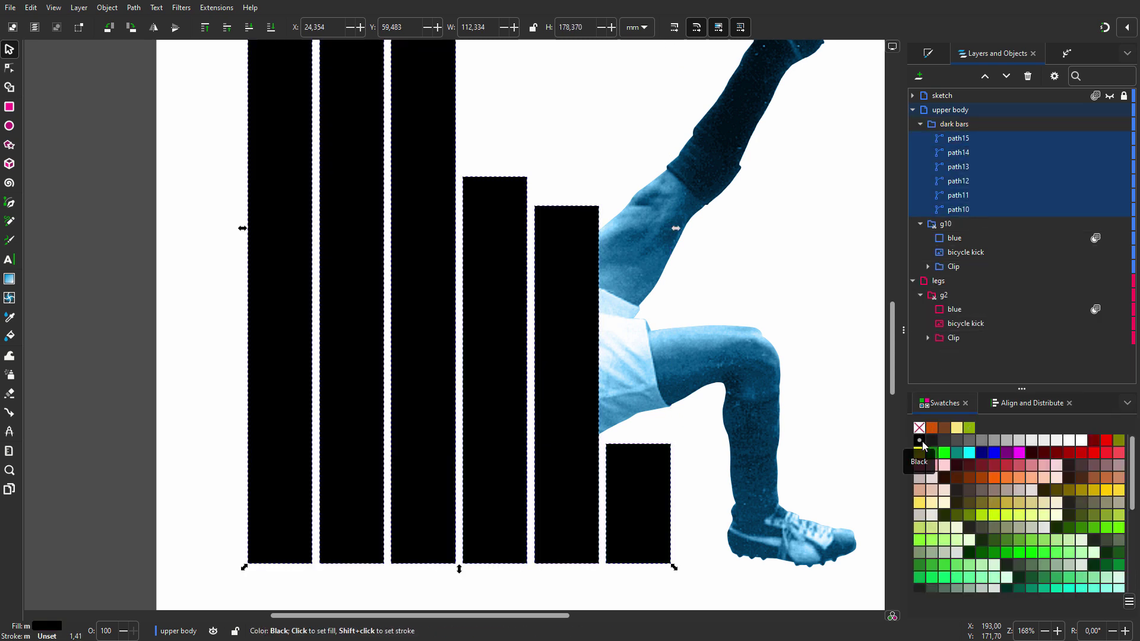
click(1011, 124)
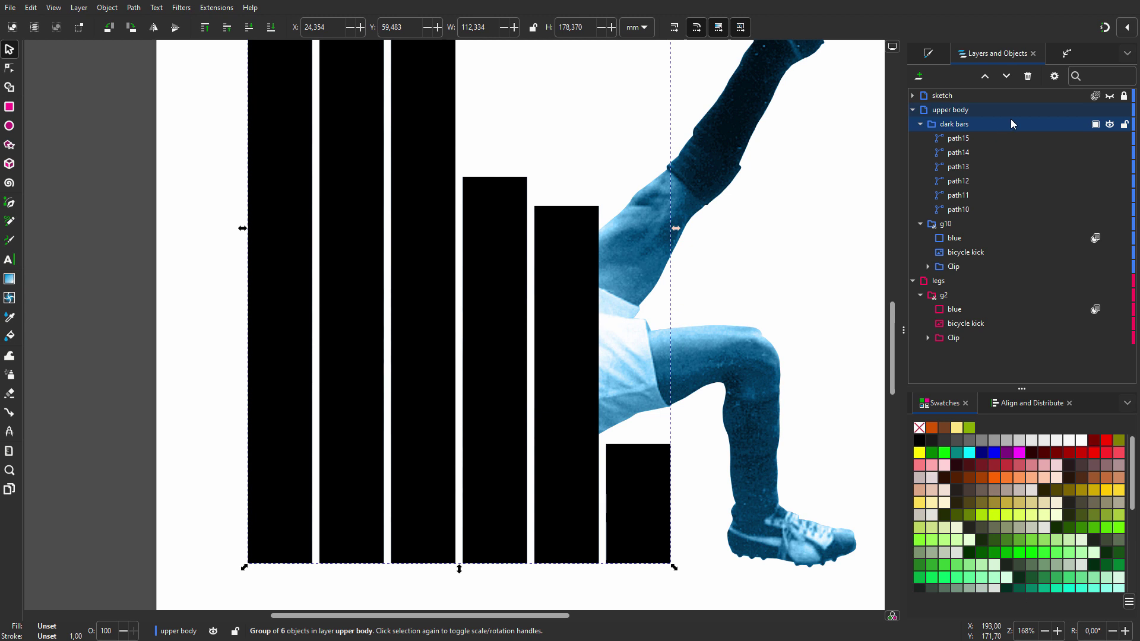
click(1095, 125)
drag(1118, 169, 1085, 173)
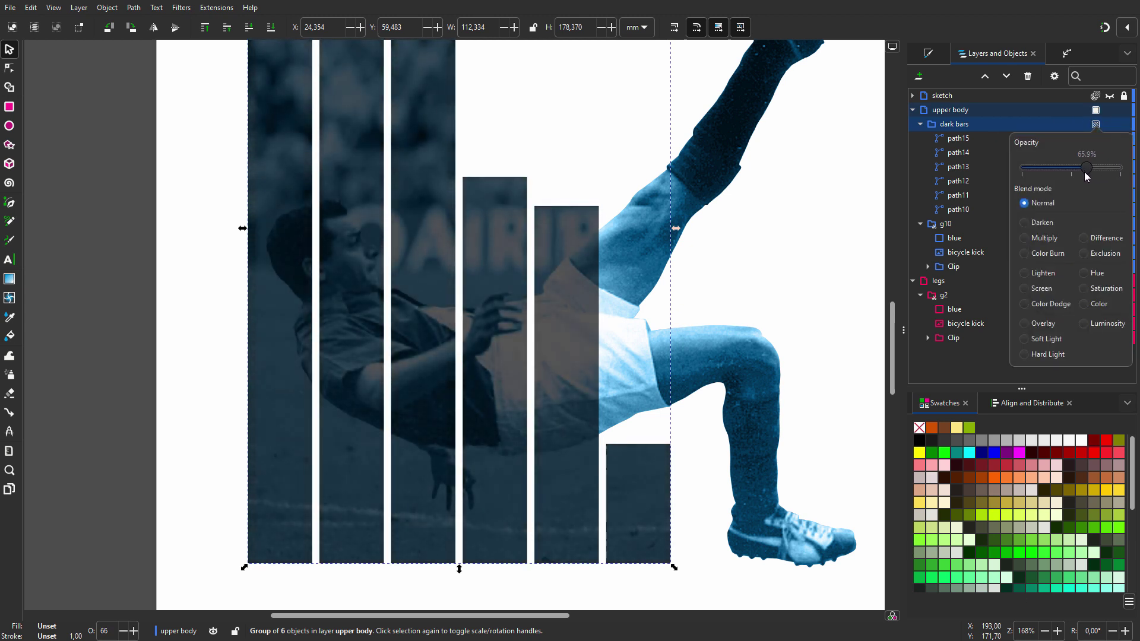
Step: Using the sketch as a guide, shorten each of the six dark bars from its top
click(1109, 96)
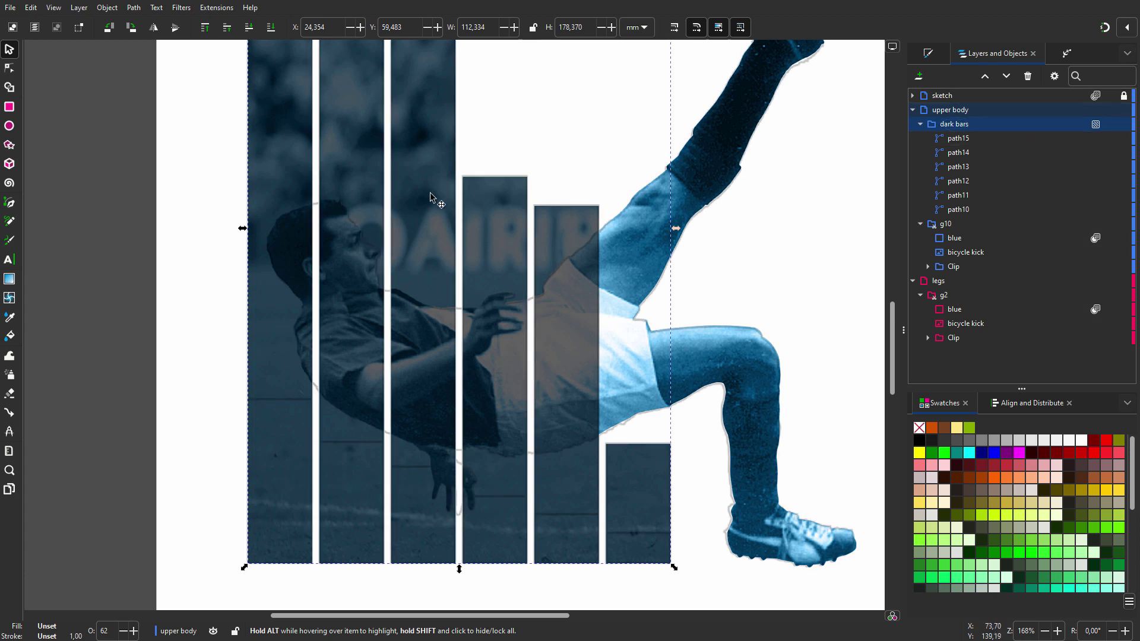
scroll(429, 196, down, 2)
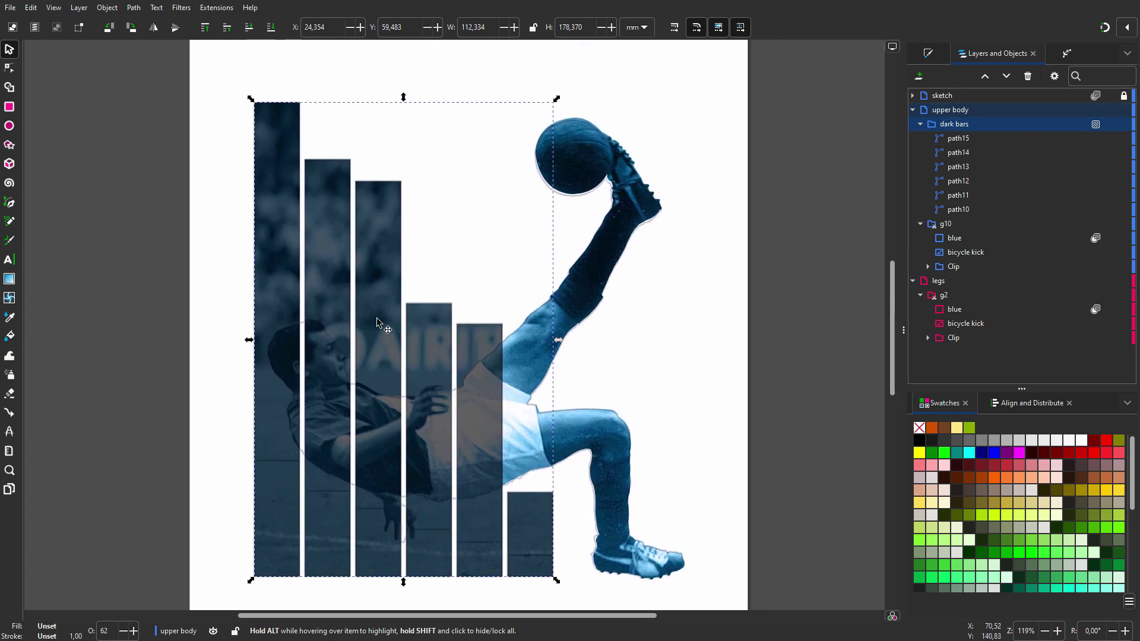
ctrl+click(279, 336)
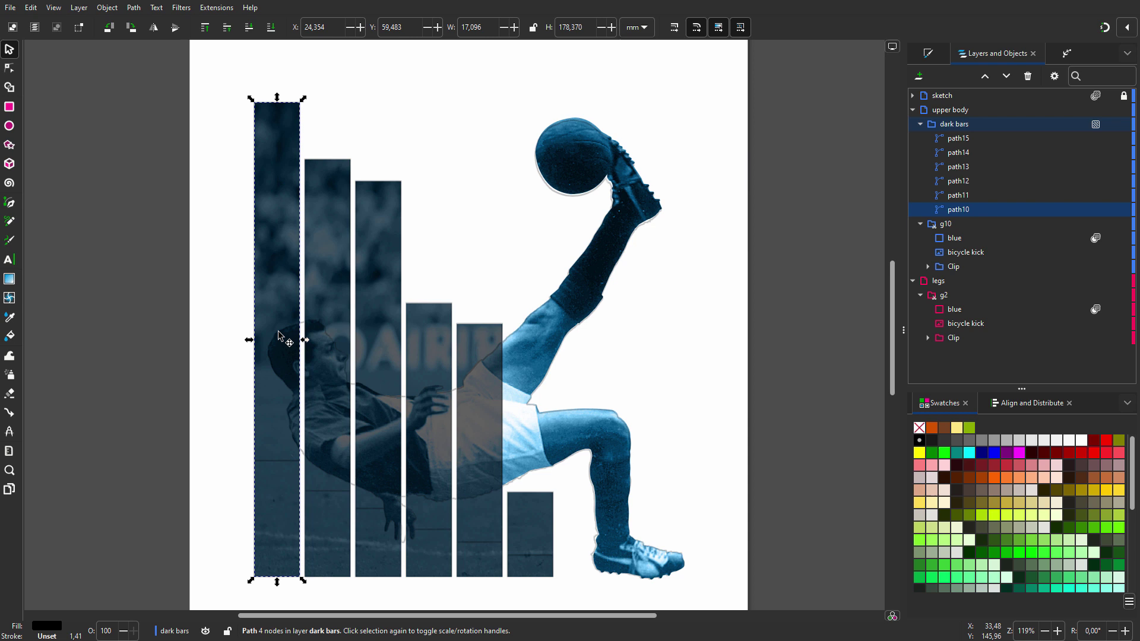
drag(277, 98, 296, 444)
ctrl+click(331, 272)
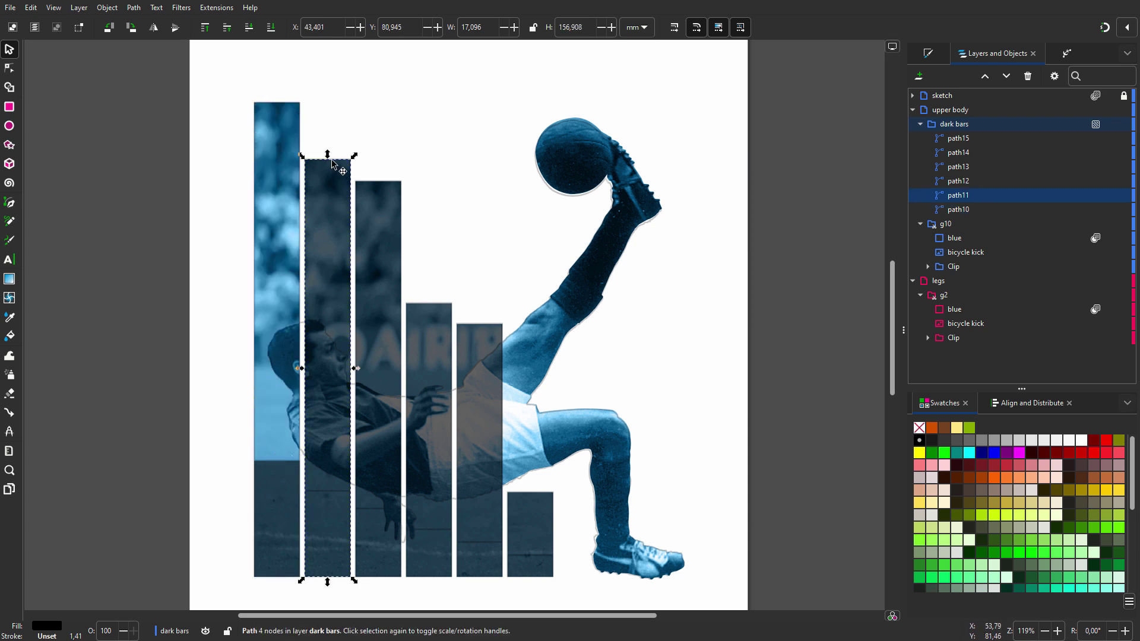
drag(327, 156, 328, 490)
ctrl+click(377, 255)
drag(378, 176, 387, 505)
ctrl+click(429, 356)
drag(429, 300, 430, 526)
ctrl+click(491, 402)
drag(479, 321, 481, 540)
ctrl+click(530, 528)
drag(532, 490, 530, 552)
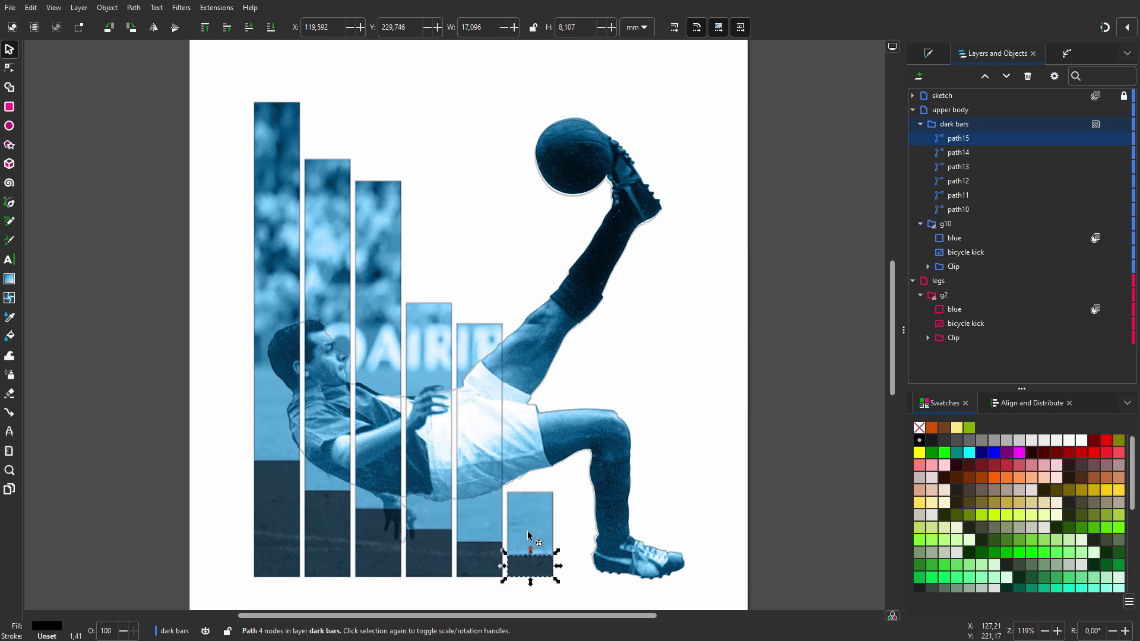
click(1110, 97)
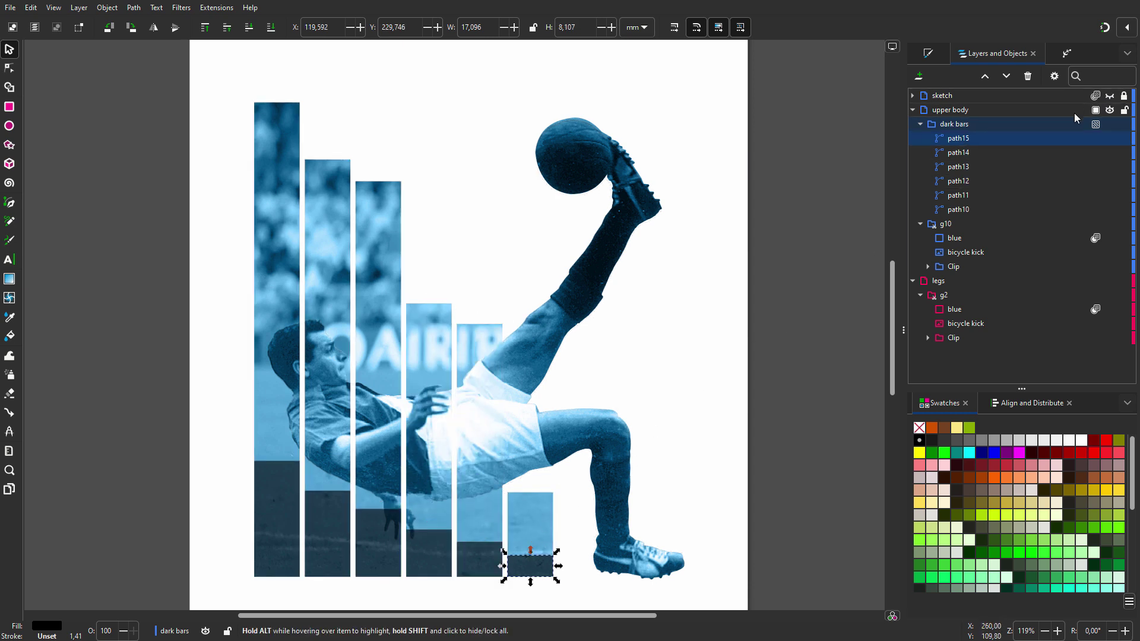
Step: Collapse dark bars and add a new layer named 'text' above upper body
click(920, 124)
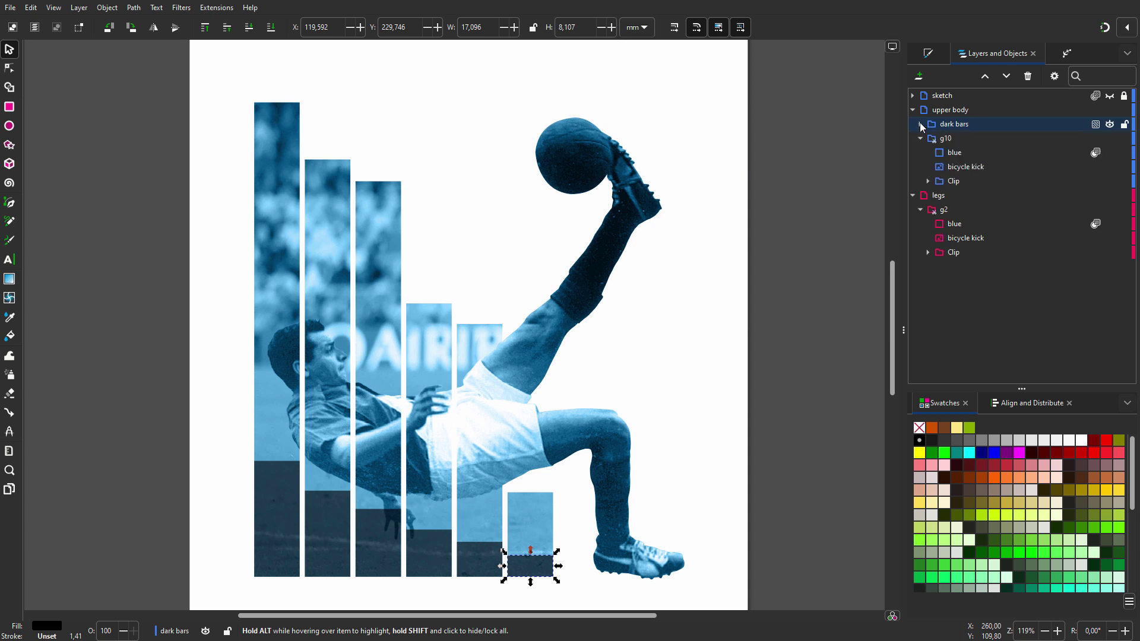
click(979, 109)
key(ctrl+shift+n)
text(text)
key(Return)
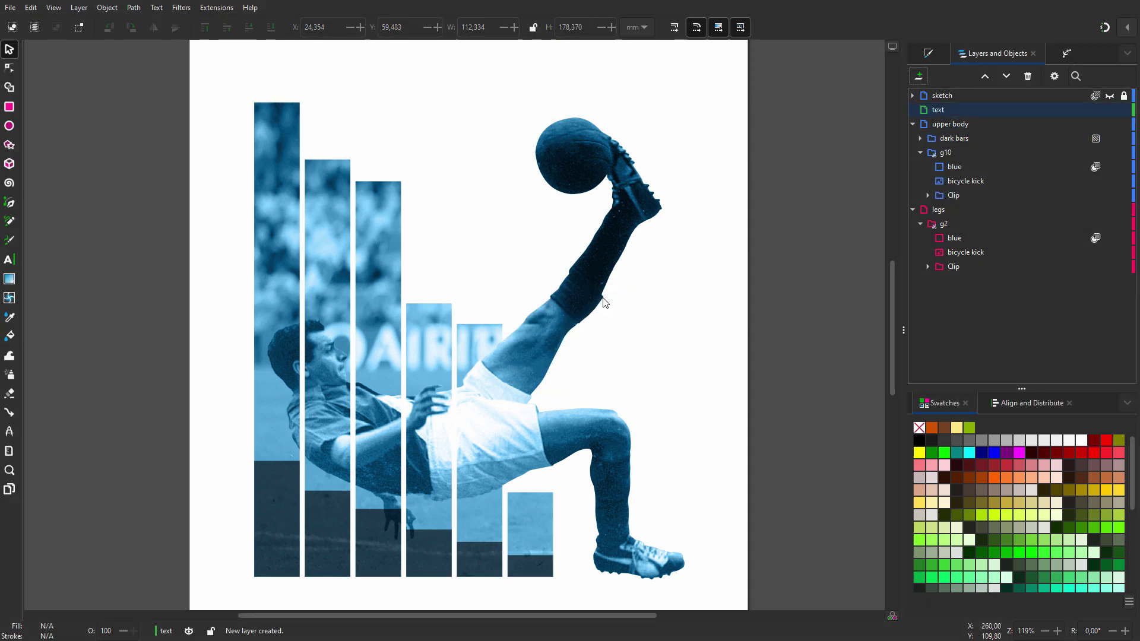
Step: Type the label '81%' near the top of the first bar
click(10, 261)
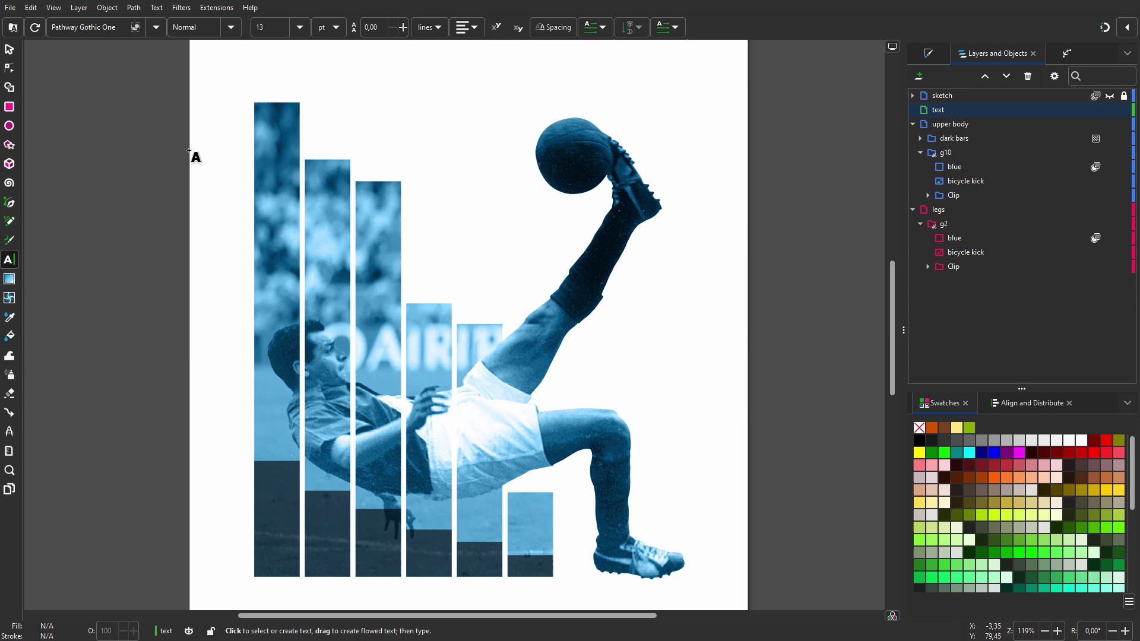
ctrl+scroll(262, 107, up, 5)
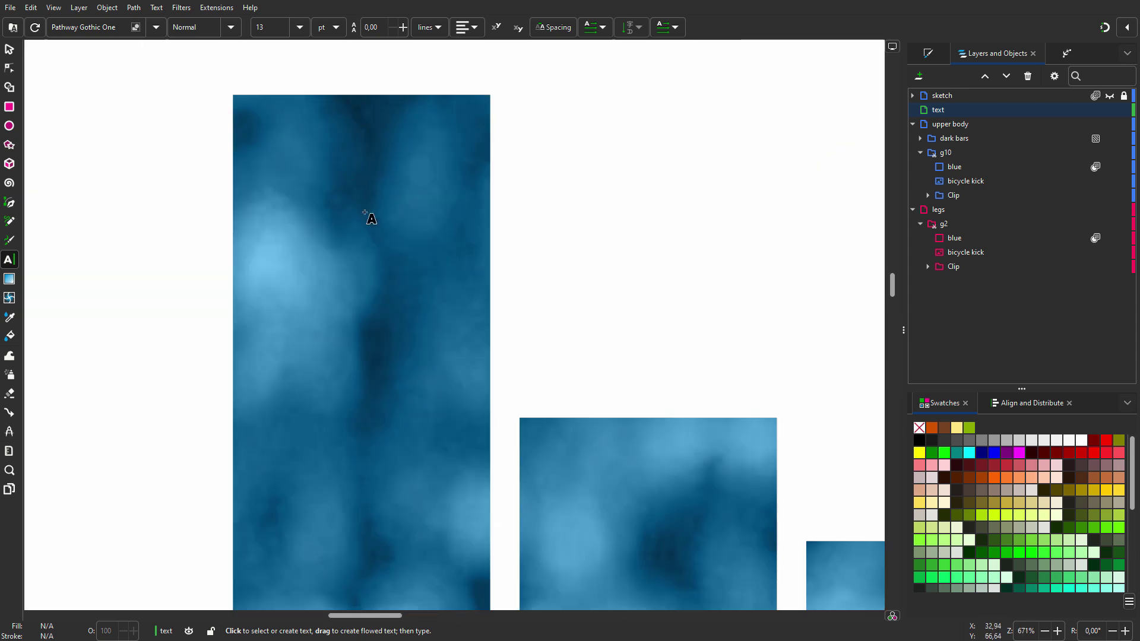
click(362, 263)
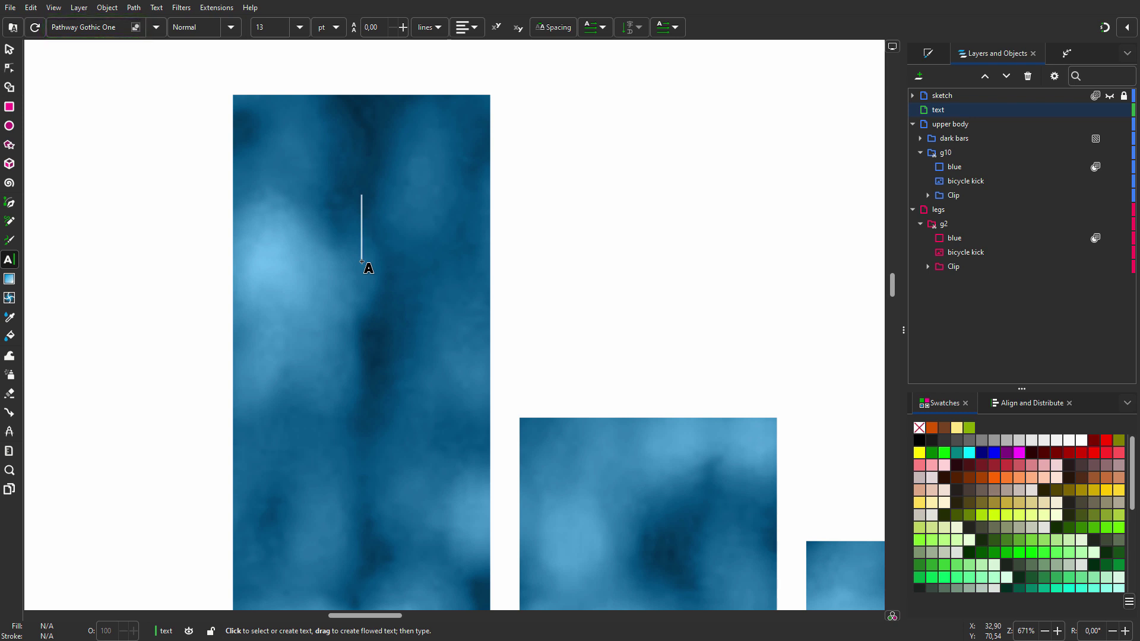
click(467, 26)
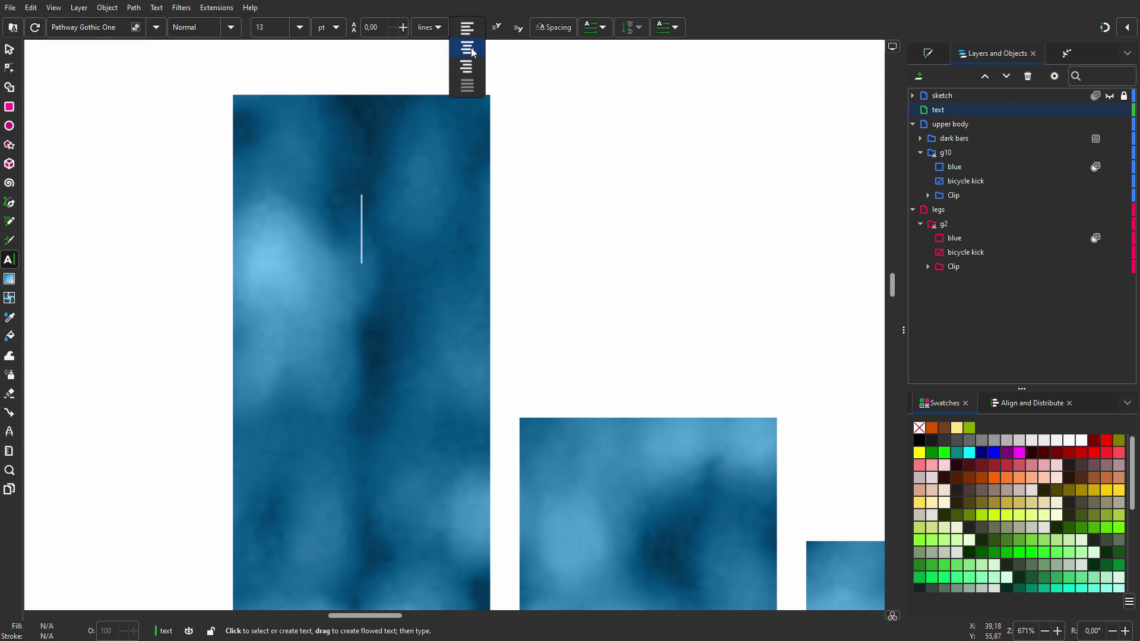
click(466, 27)
text(81%)
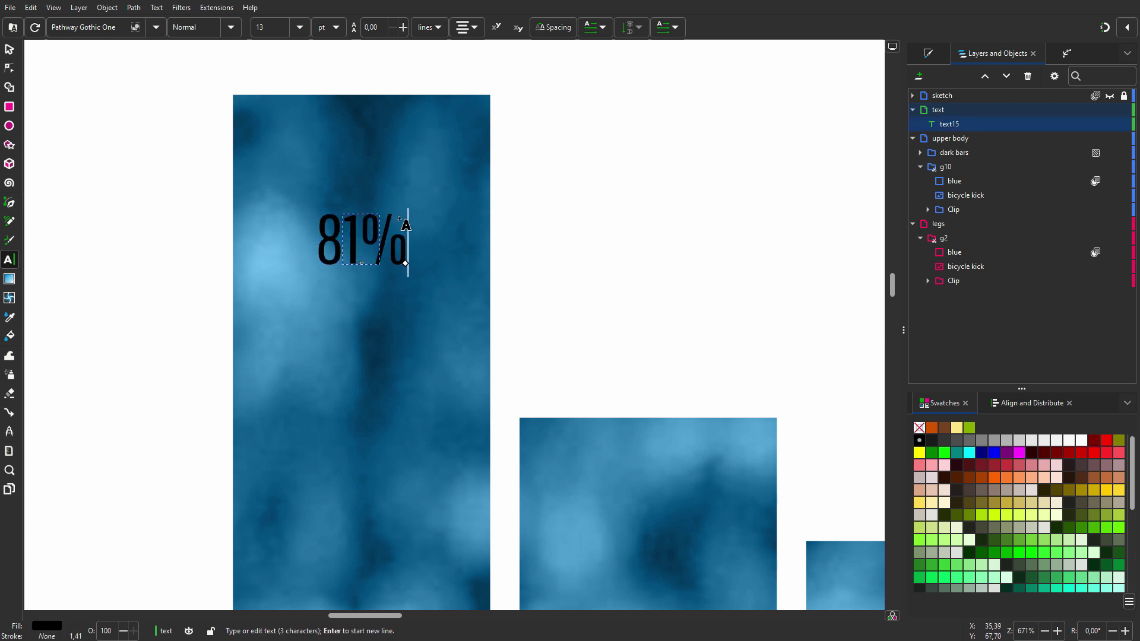
Step: Make the 81% label white at 28 pt and scale it up slightly
click(1082, 440)
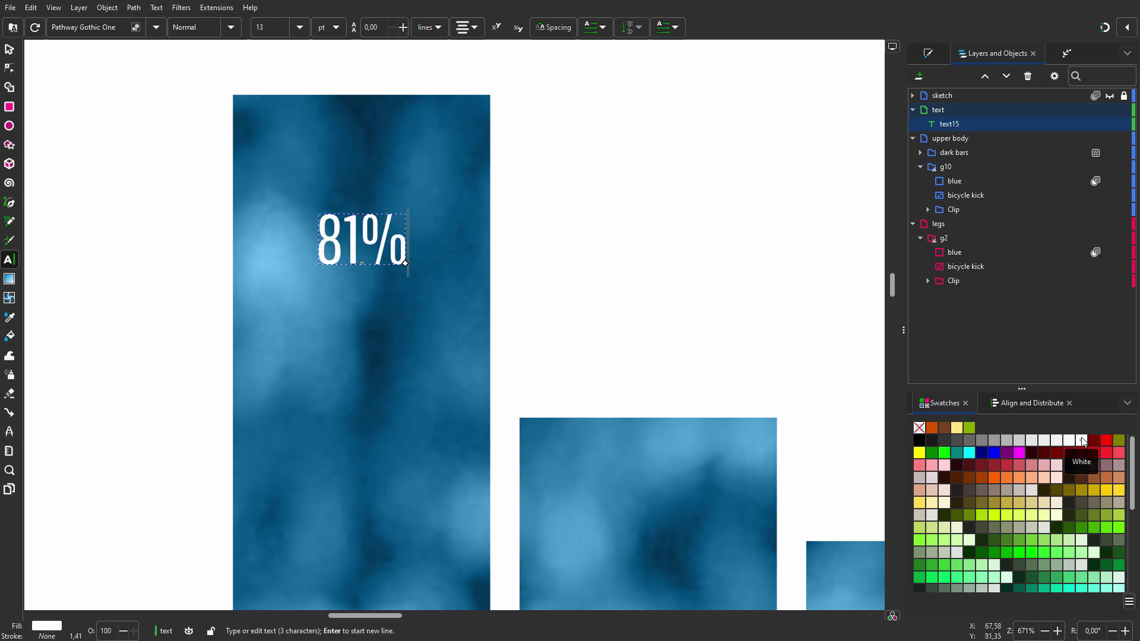
click(299, 26)
click(279, 290)
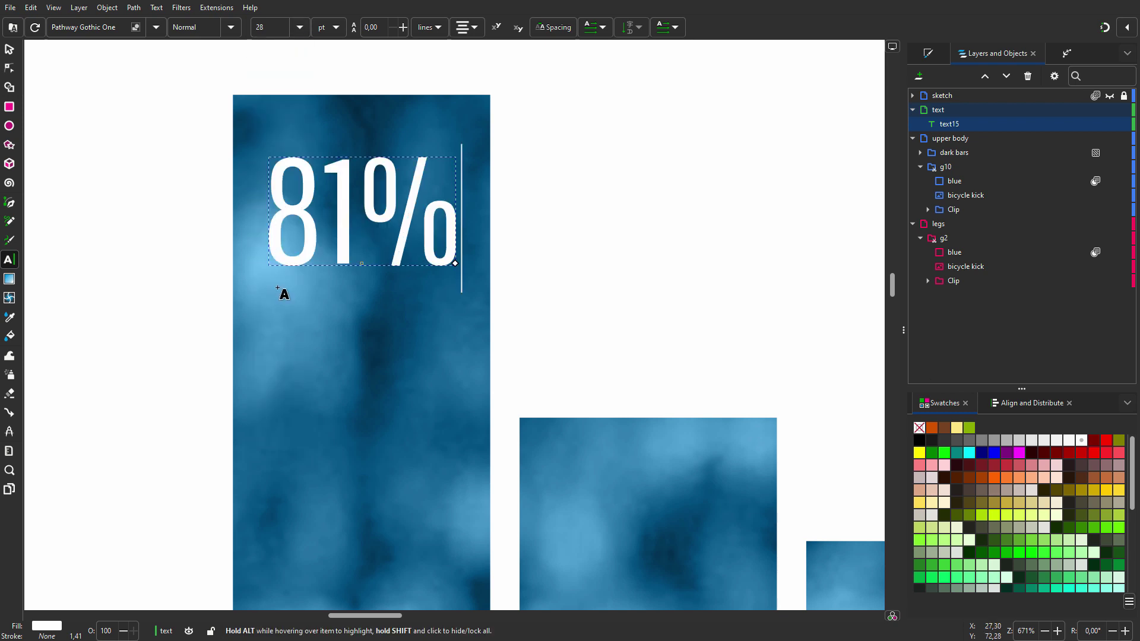
click(11, 51)
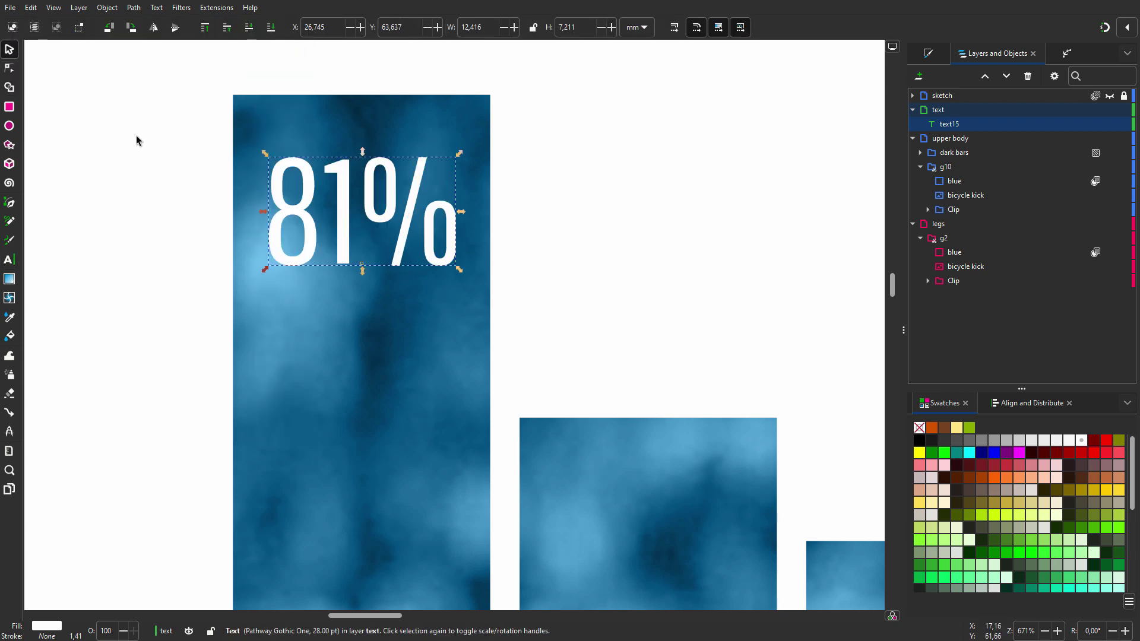
drag(459, 270, 467, 279)
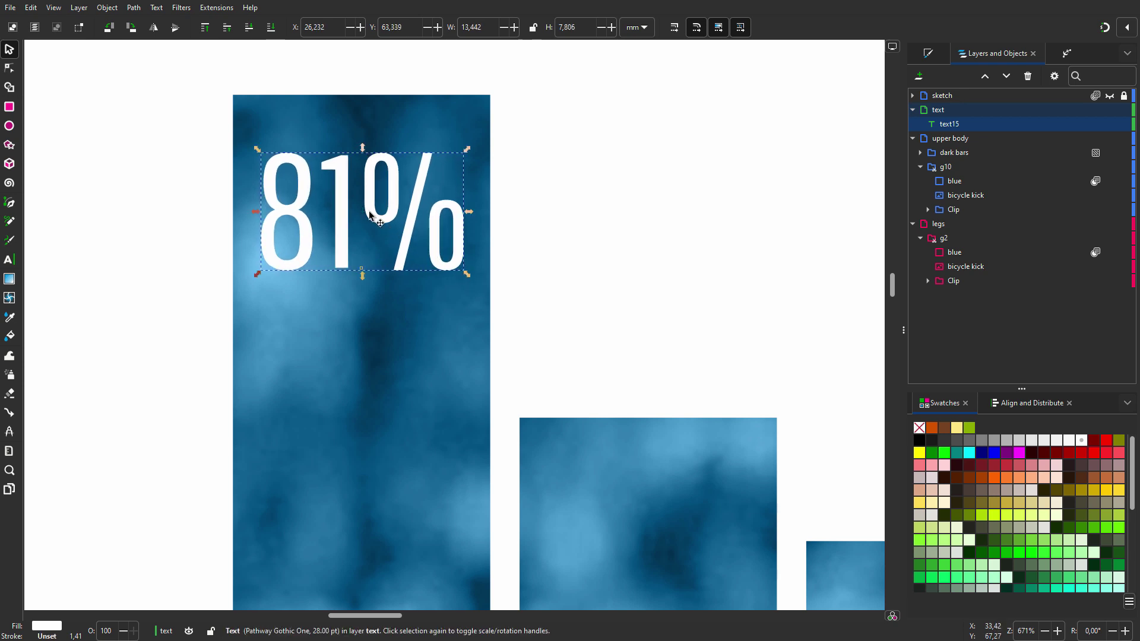
Step: Select the percent sign in the label for resizing
key(t)
drag(360, 215, 438, 215)
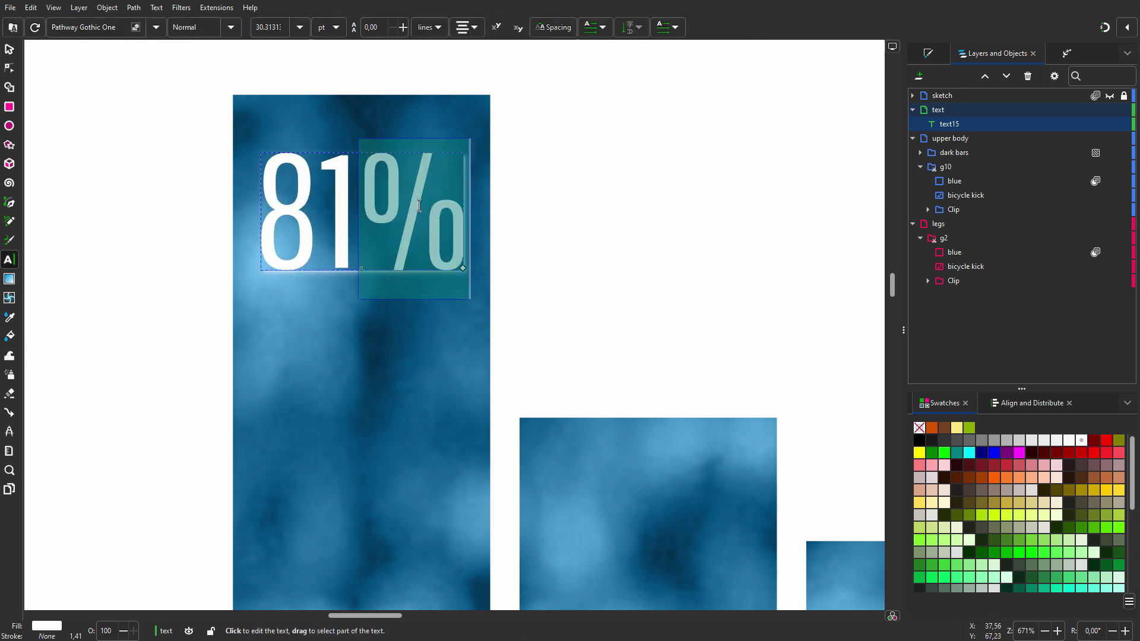
click(300, 27)
Step: Shrink the percent sign to 18 pt
click(286, 209)
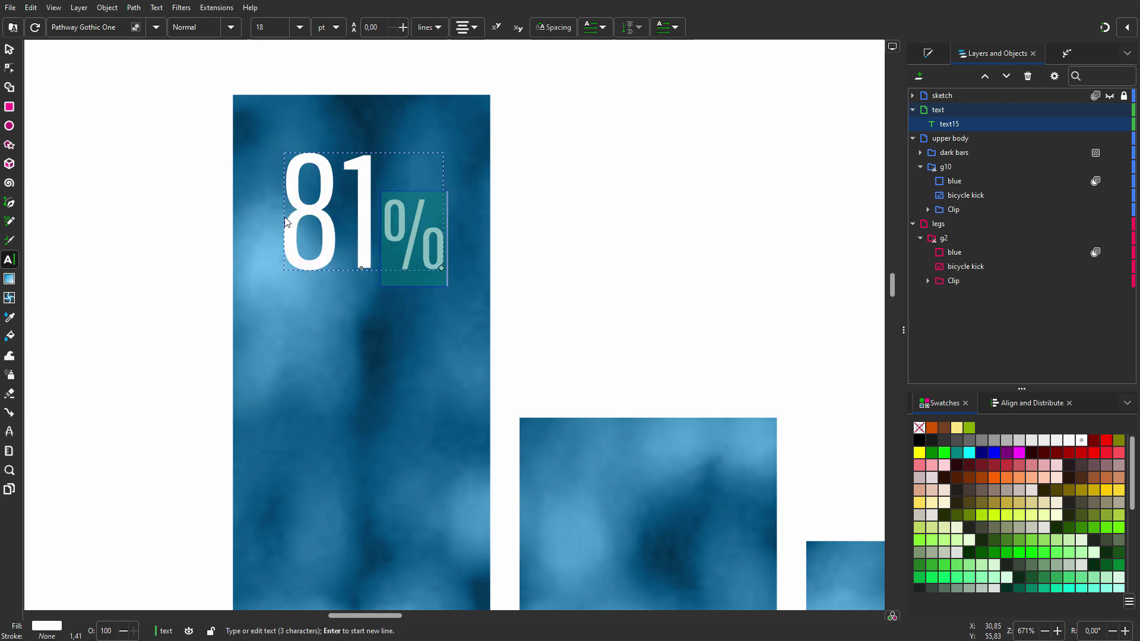
click(545, 27)
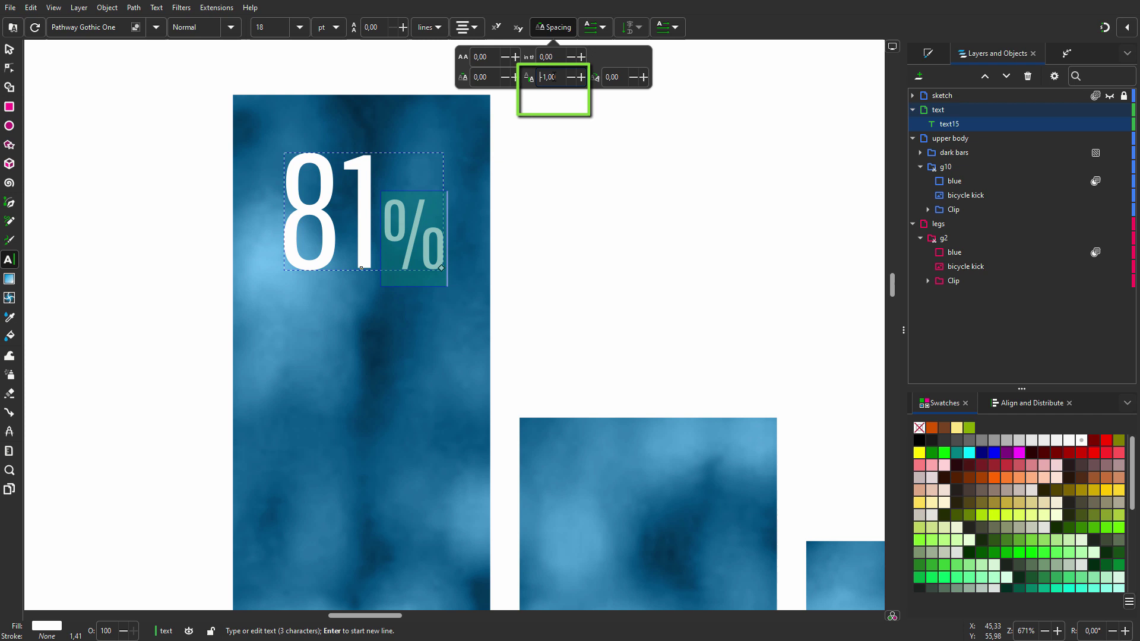
scroll(542, 77, down, 4)
scroll(553, 77, up, 1)
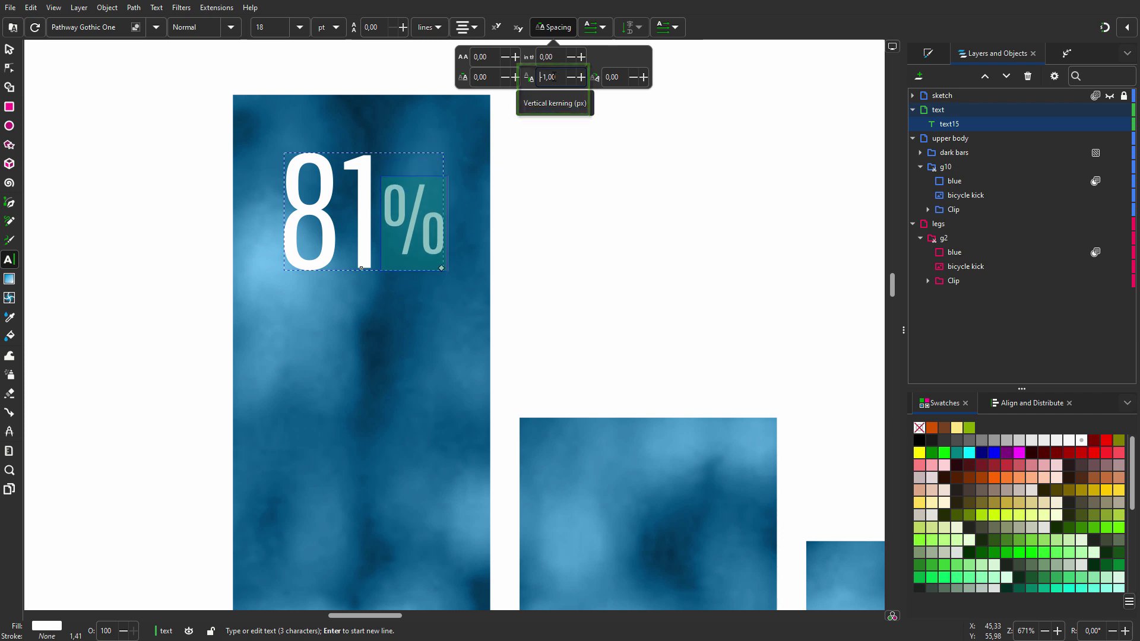
Step: Set the % baseline shift to -1.39 and kerning to 0.28, then nudge the label higher
key(alt+Up)
key(alt+Up)
key(alt+Up)
key(alt+Up)
key(alt+Up)
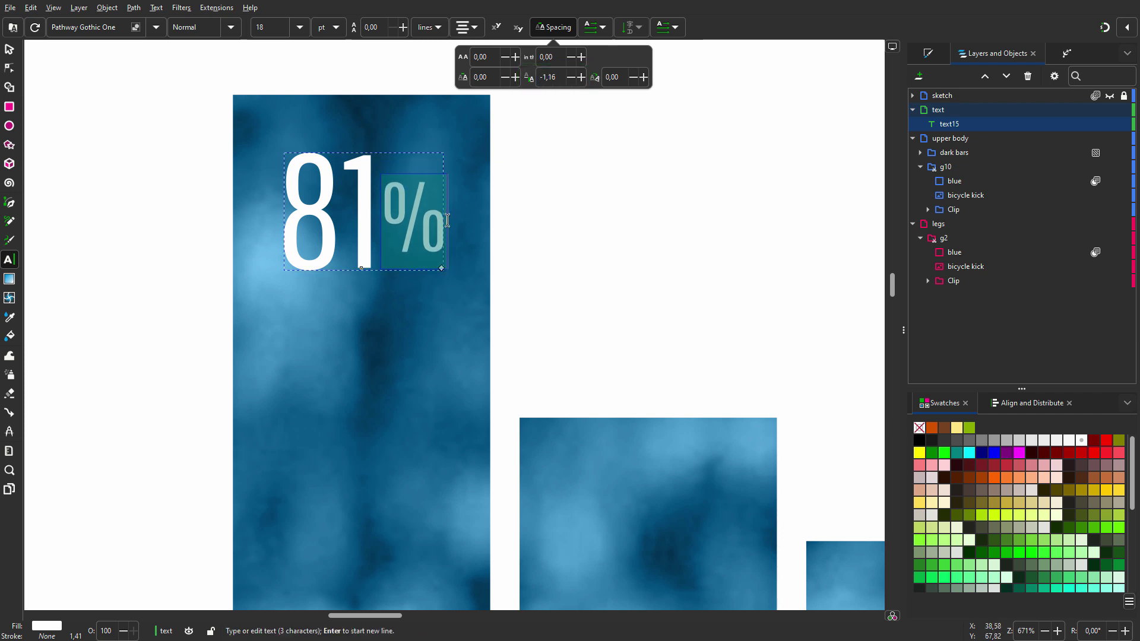
key(alt+Down)
key(alt+Down)
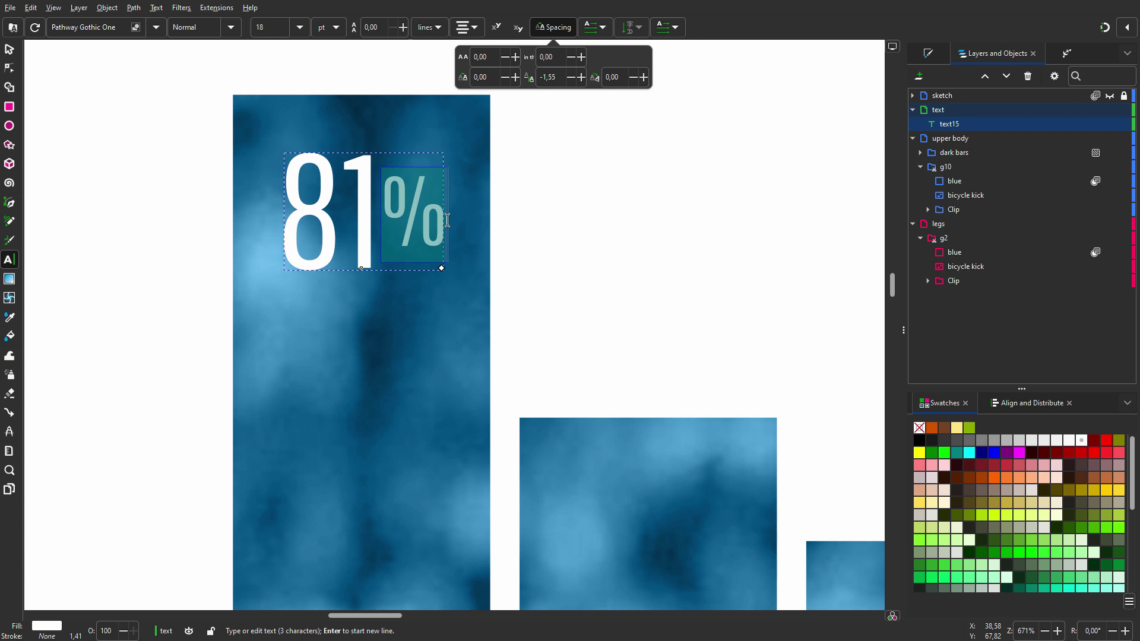
key(alt+Up)
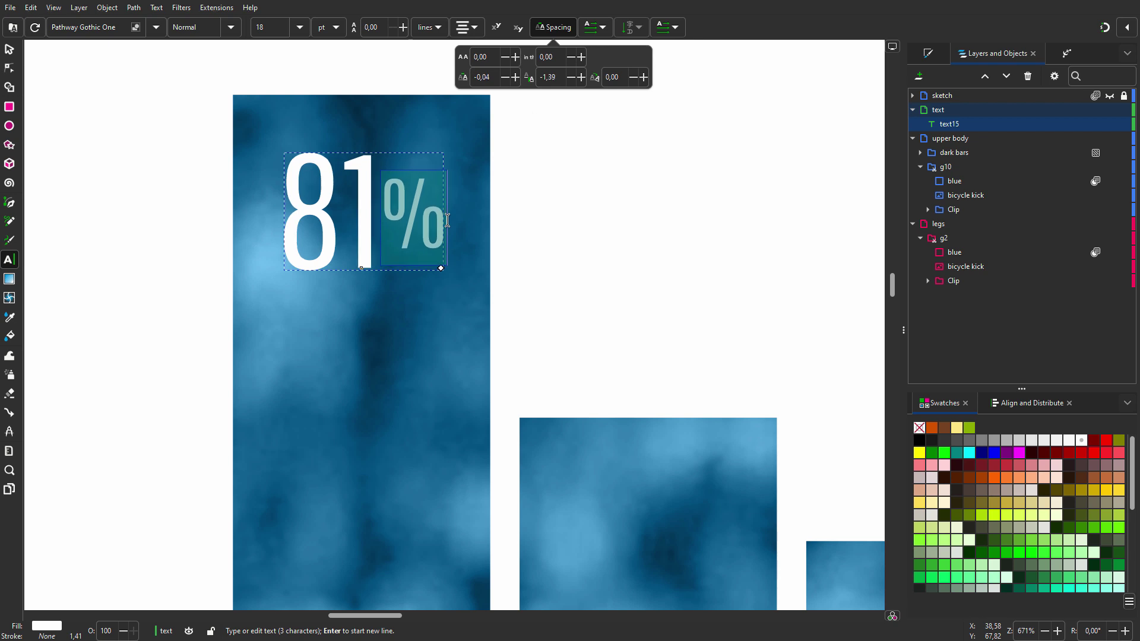
key(alt+Left)
key(alt+Right)
key(alt+Right)
key(alt+Right)
key(alt+Right)
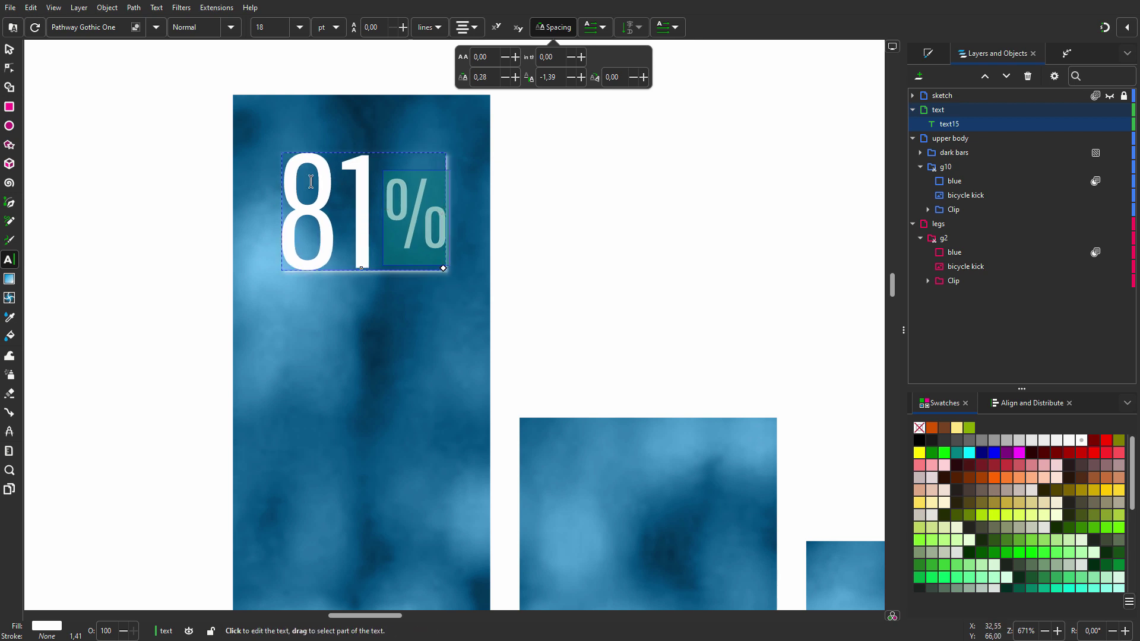
click(11, 50)
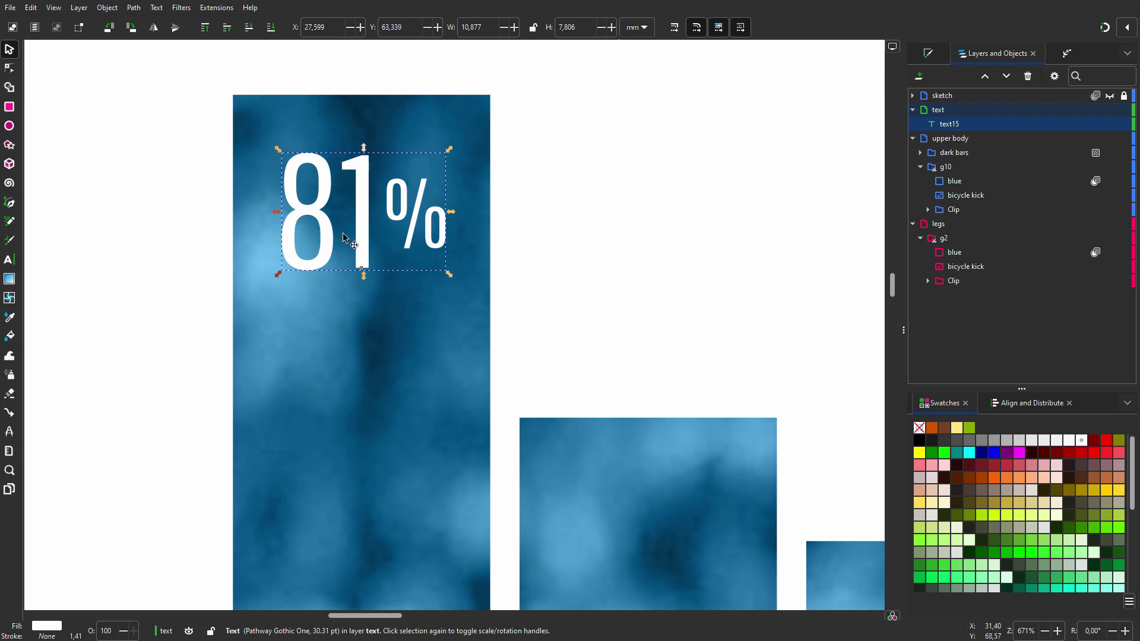
drag(363, 240, 361, 221)
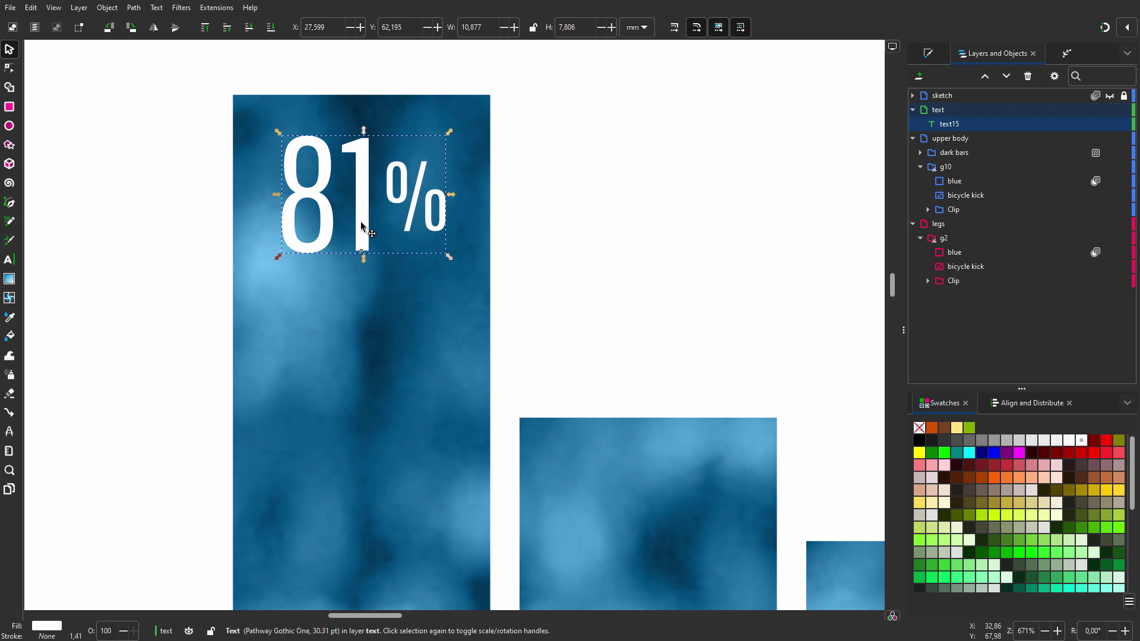
Step: Draw an orange rectangle over the top of the tallest bar
click(9, 109)
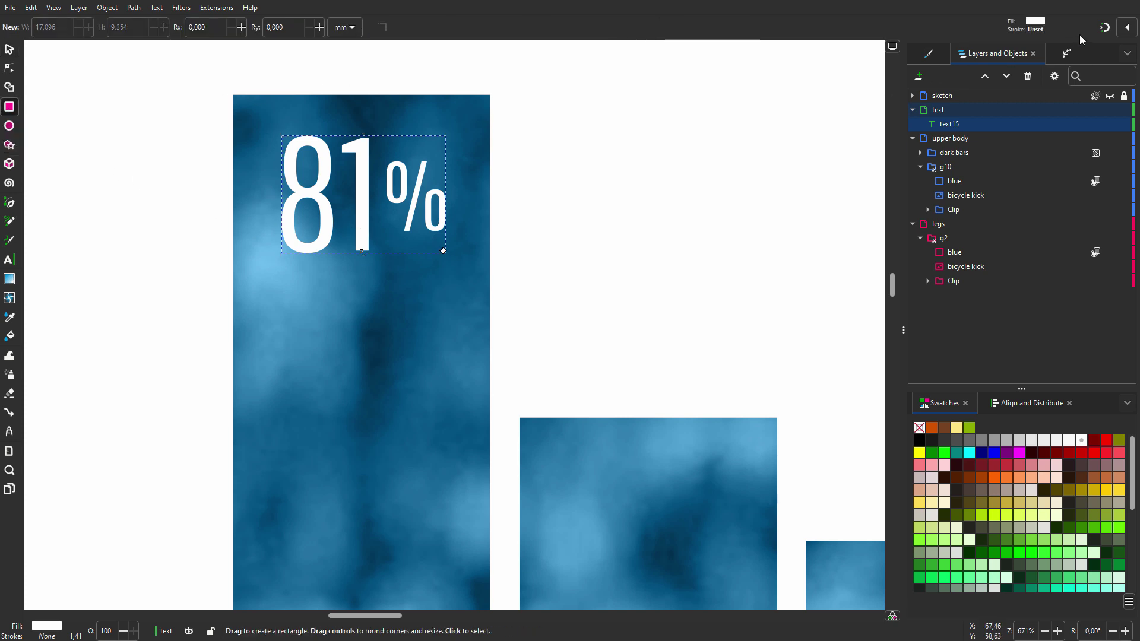
click(1128, 30)
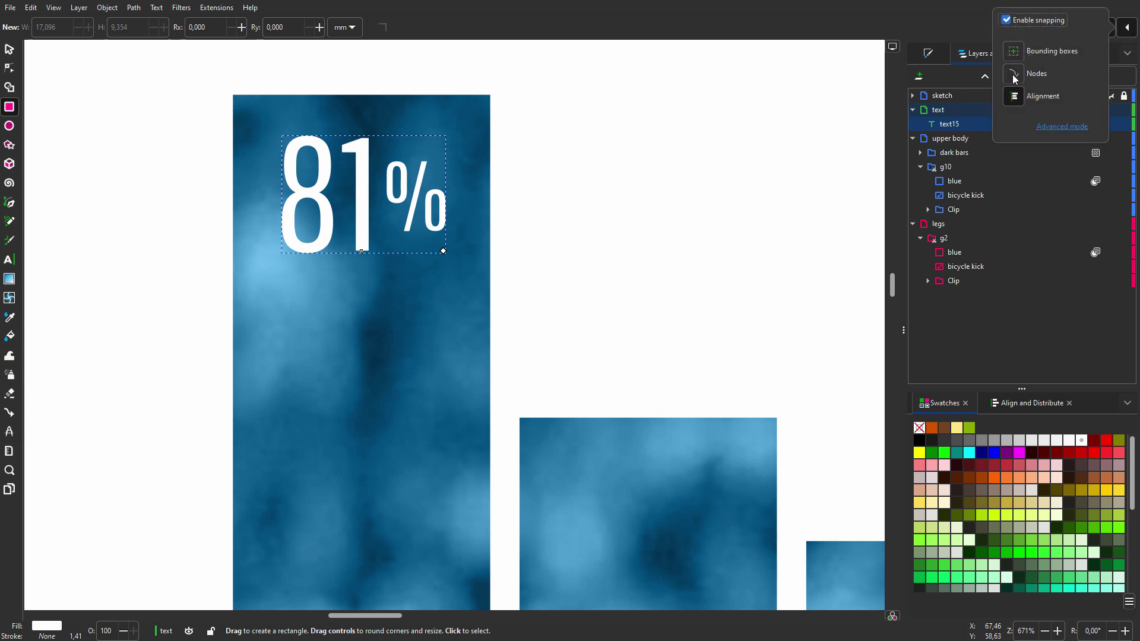
click(262, 111)
mouse_move(232, 95)
mouse_down()
mouse_move(381, 237)
mouse_move(490, 287)
mouse_up()
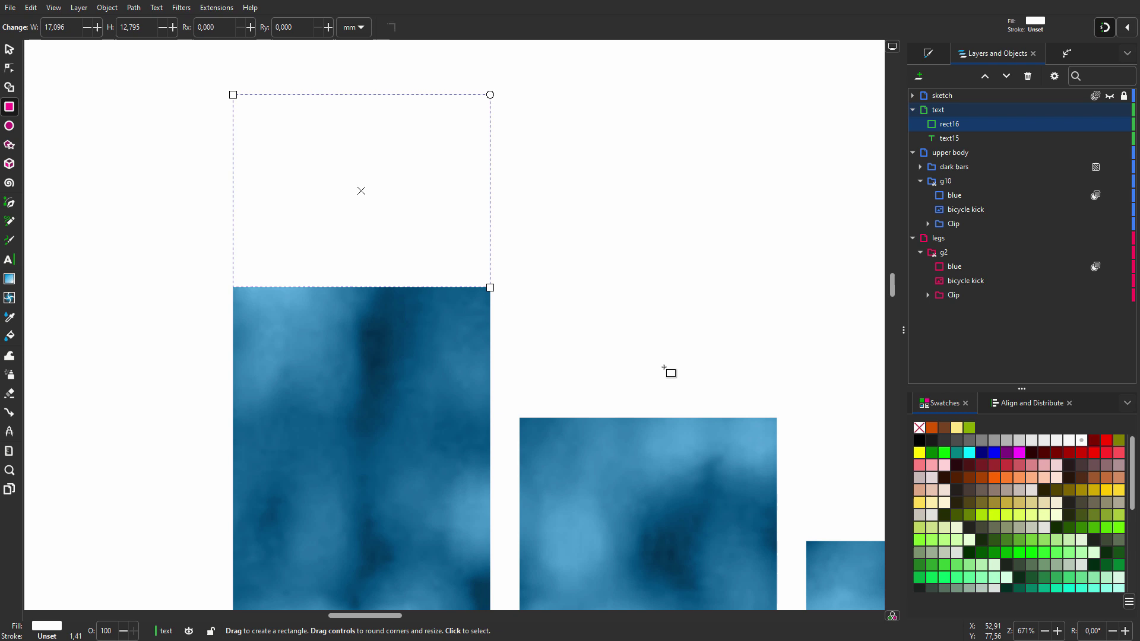
click(932, 427)
key(s)
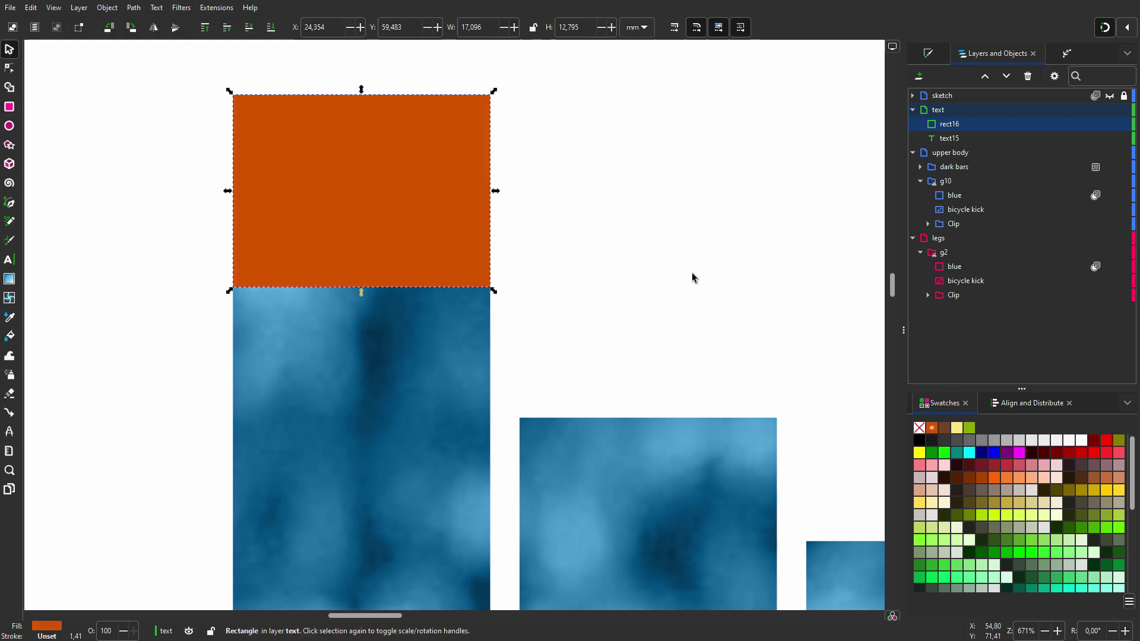
Step: Lower the rectangle below the 81% text and centre the text on it horizontally
click(1006, 76)
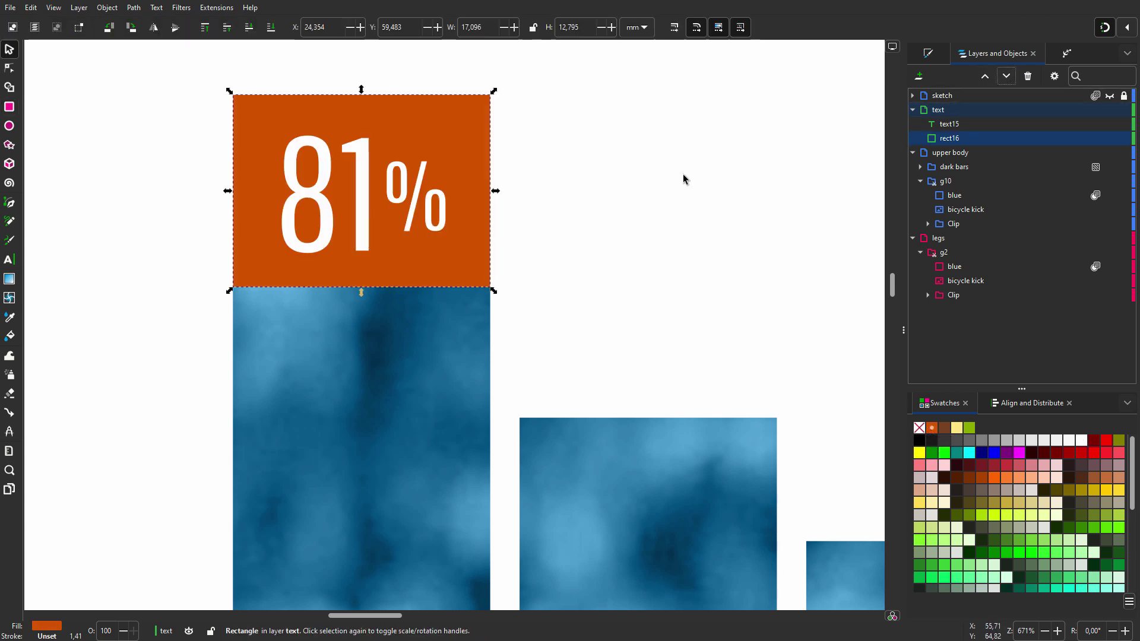
shift+click(445, 220)
click(1013, 405)
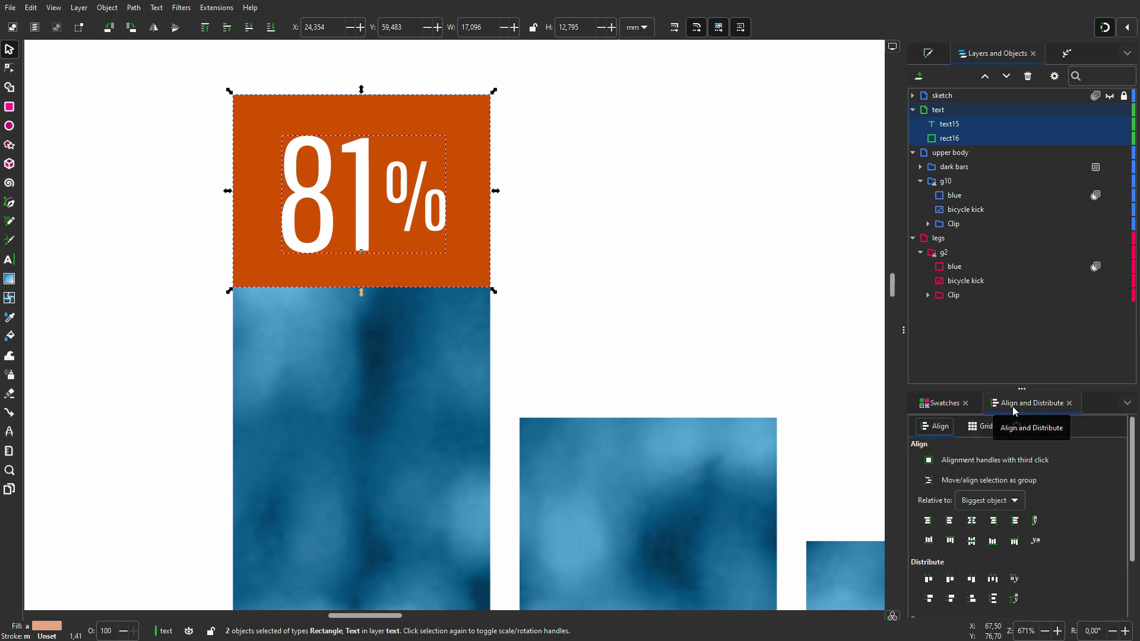
click(1009, 500)
click(1014, 506)
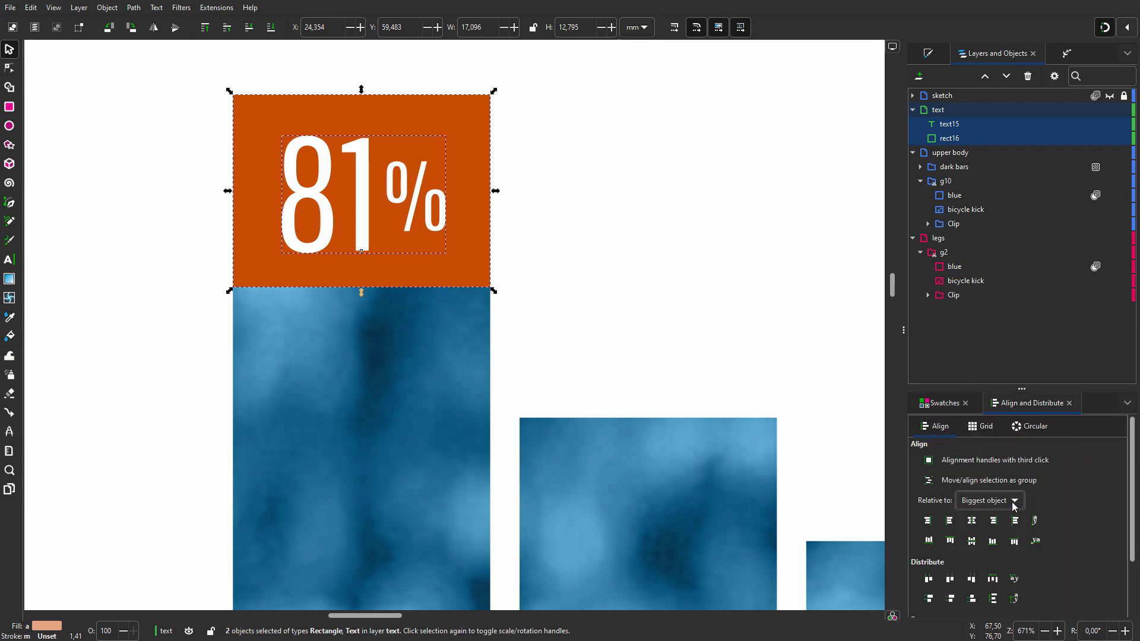
click(972, 526)
Step: Group the orange box with its 81% label and duplicate the group
right_click(999, 132)
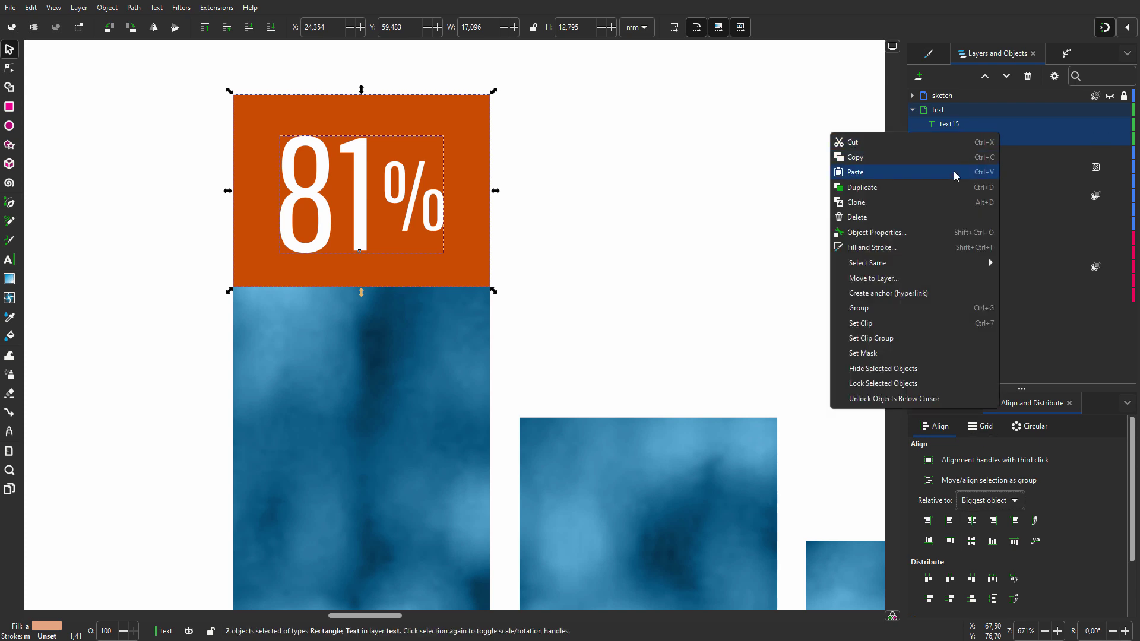
click(906, 307)
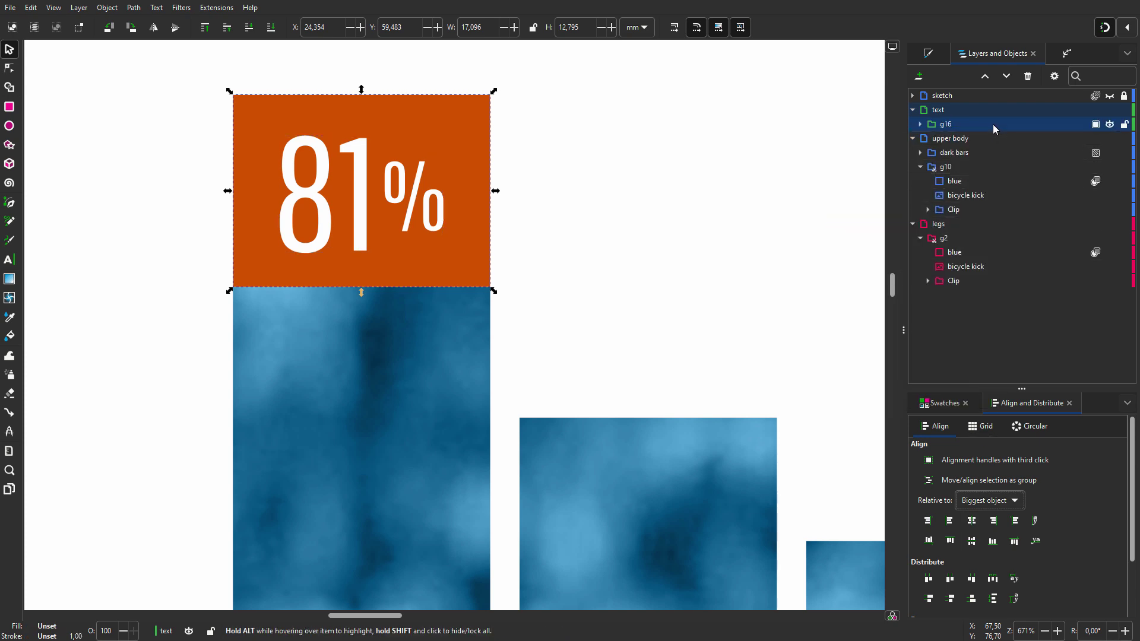
right_click(992, 123)
click(945, 180)
Step: In advanced snapping options, turn off snapping to other points and line midpoints
key(5)
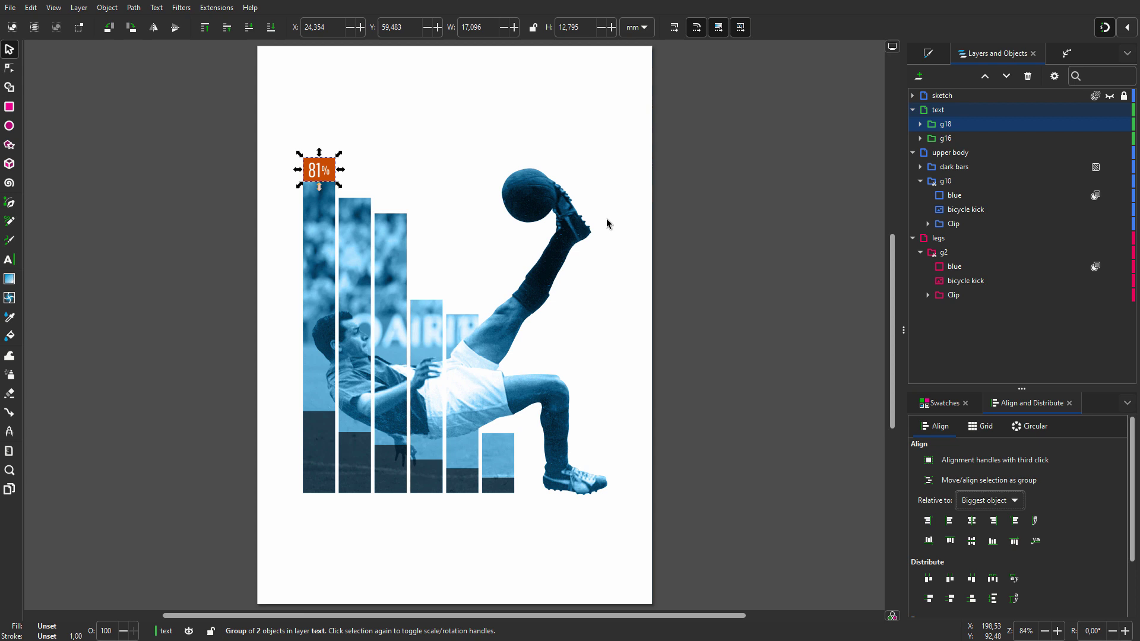
scroll(368, 240, up, 1)
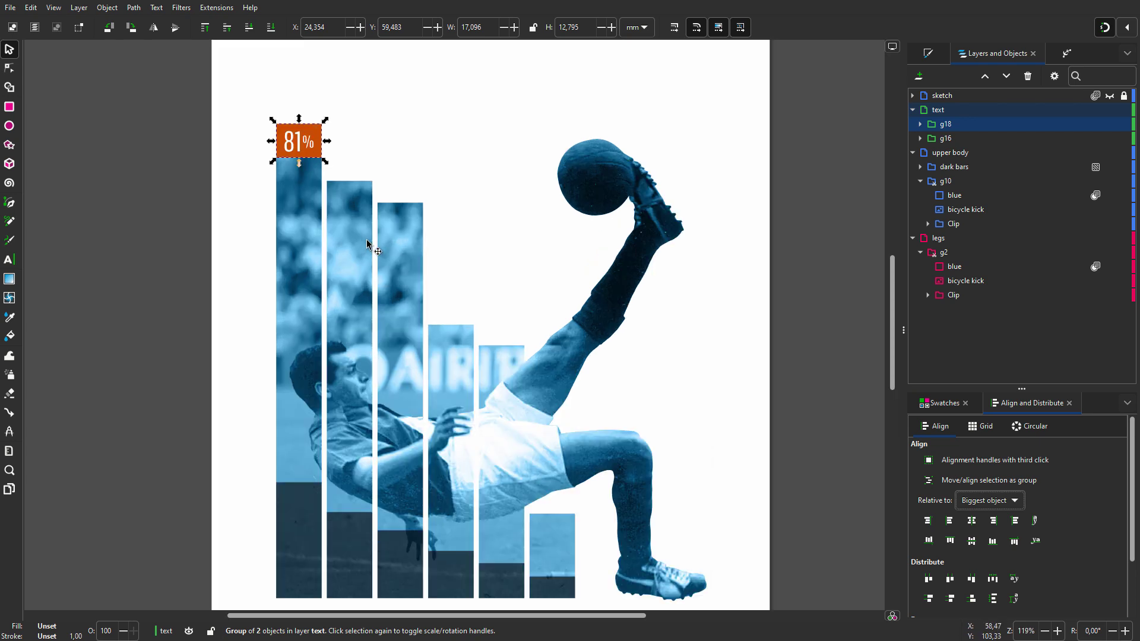
click(1132, 31)
click(1080, 100)
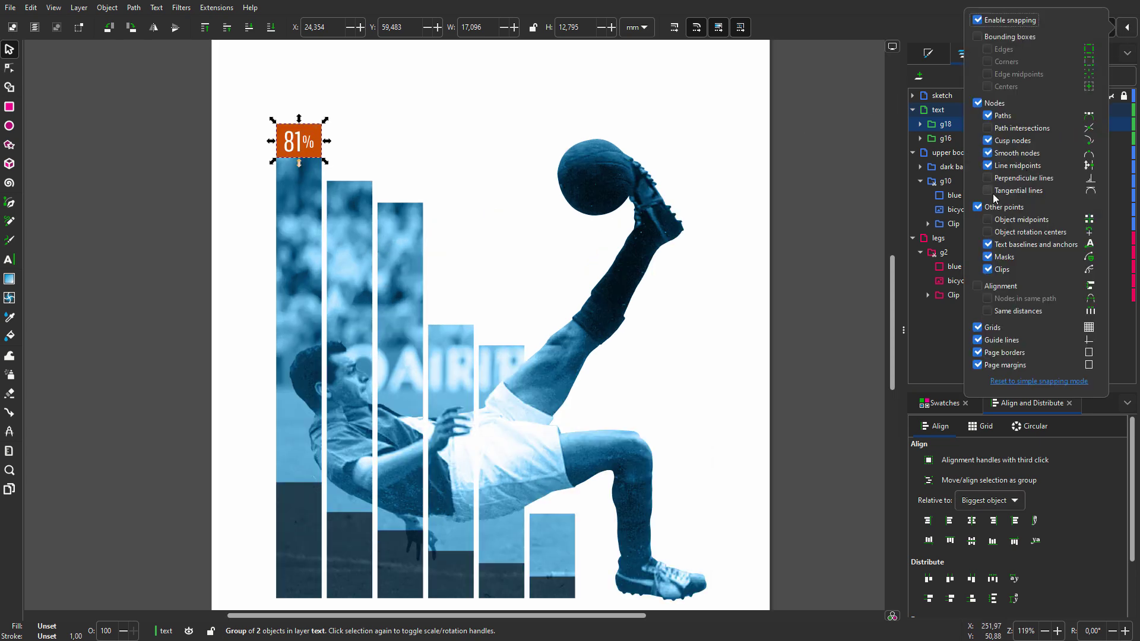
click(977, 208)
click(988, 165)
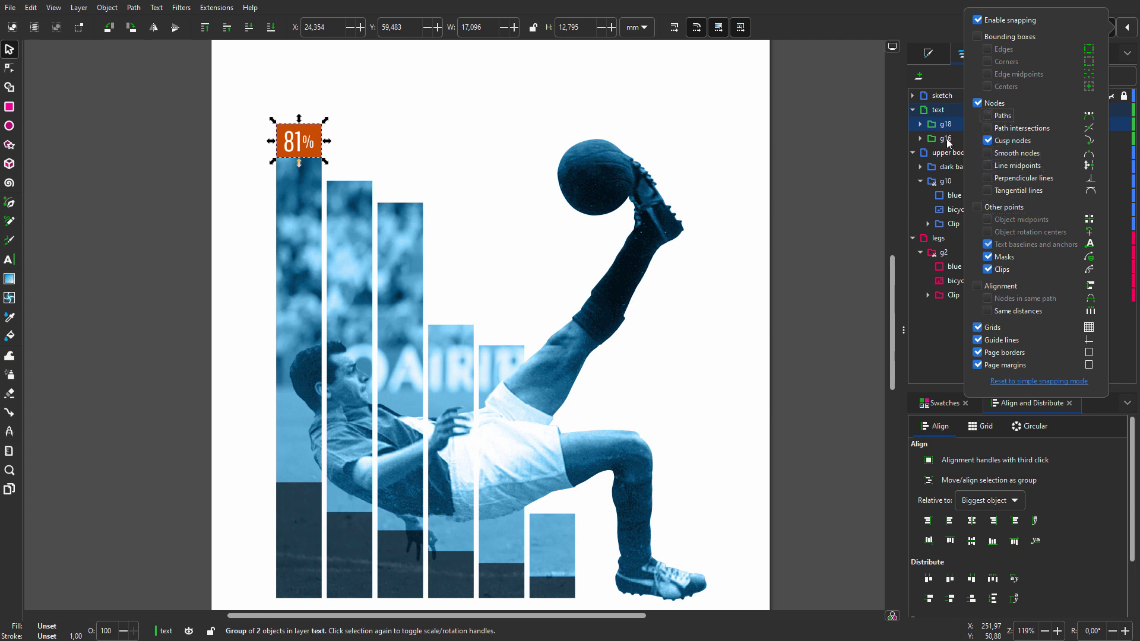
Step: Stamp copies of the 81% badge onto the top and dark lower section of each bar
click(303, 151)
key(ctrl+d)
drag(302, 151, 348, 217)
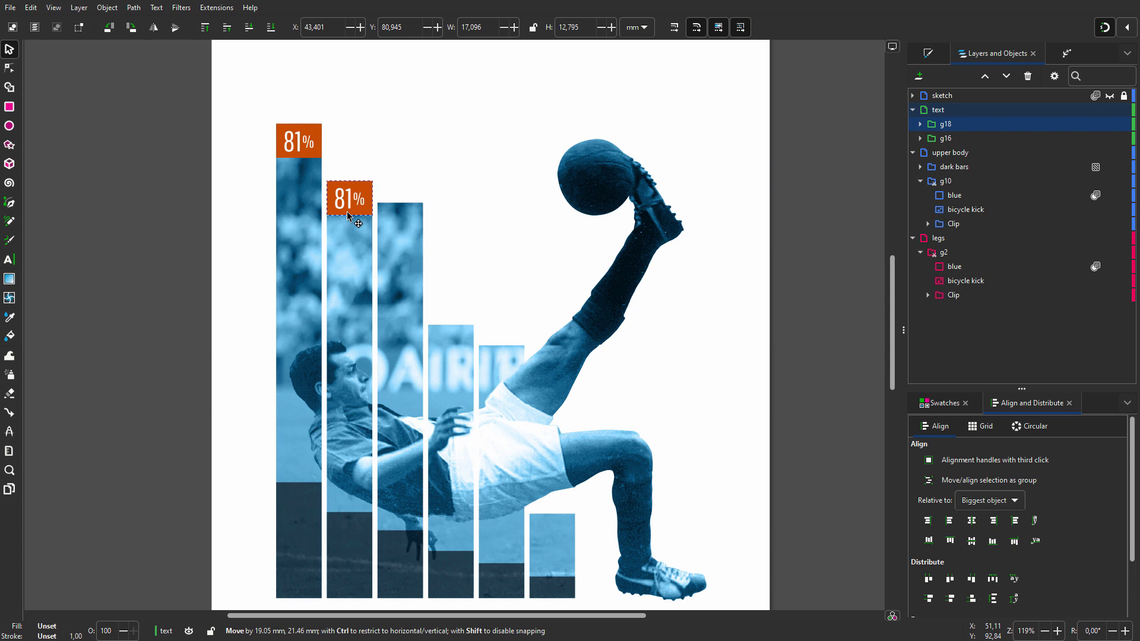
key(space)
drag(348, 217, 555, 602)
key(space)
key(space)
key(space)
key(space)
key(space)
key(space)
key(space)
key(space)
key(space)
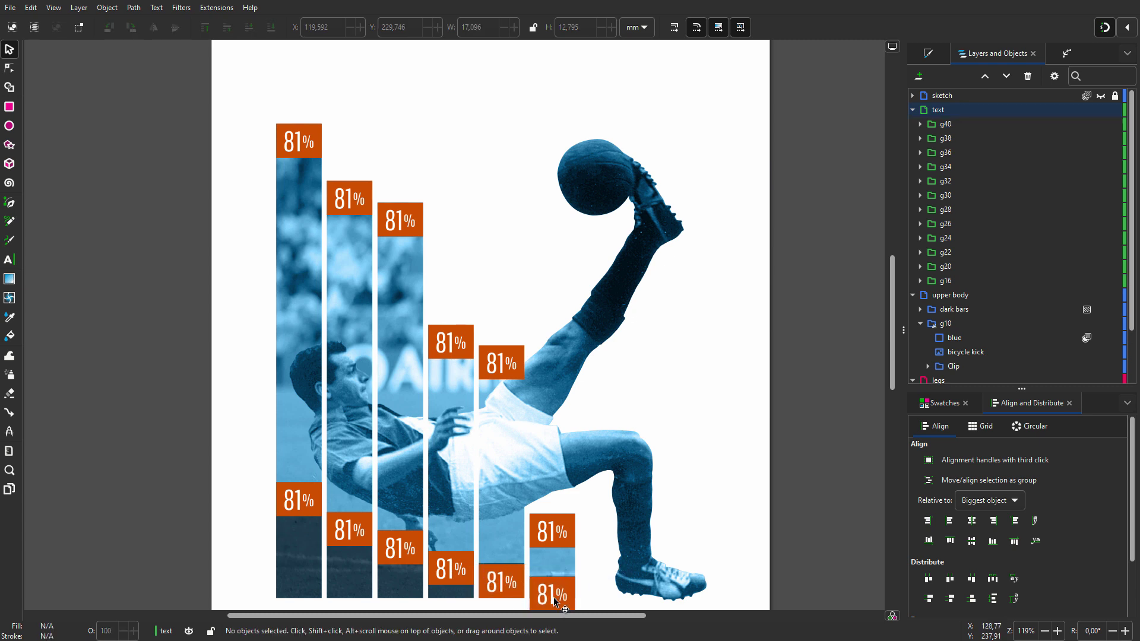
Step: With the Text tool, change the upper badges of bars two to five to 72, 67, 46 and 42
click(10, 259)
double_click(342, 198)
text(72)
double_click(393, 221)
text(67)
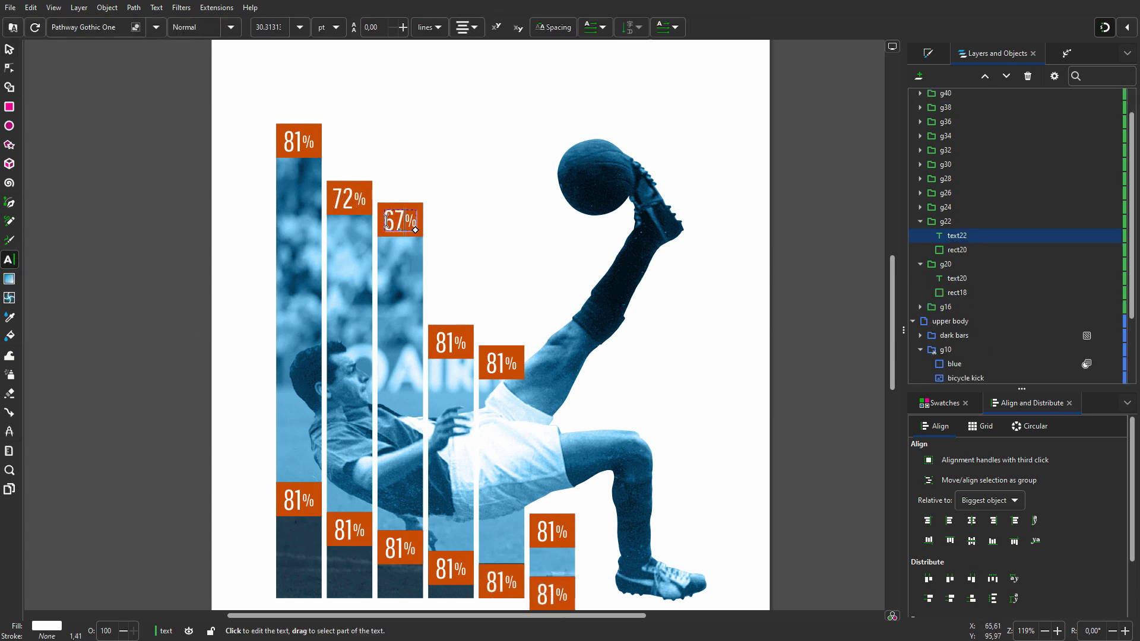
double_click(443, 342)
text(46)
double_click(494, 363)
Step: Change the lower badges of bars two to five to 14, 10, 7 and 5, then deselect
double_click(343, 529)
text(14)
double_click(393, 547)
text(10)
double_click(444, 568)
text(7)
double_click(494, 582)
text(5)
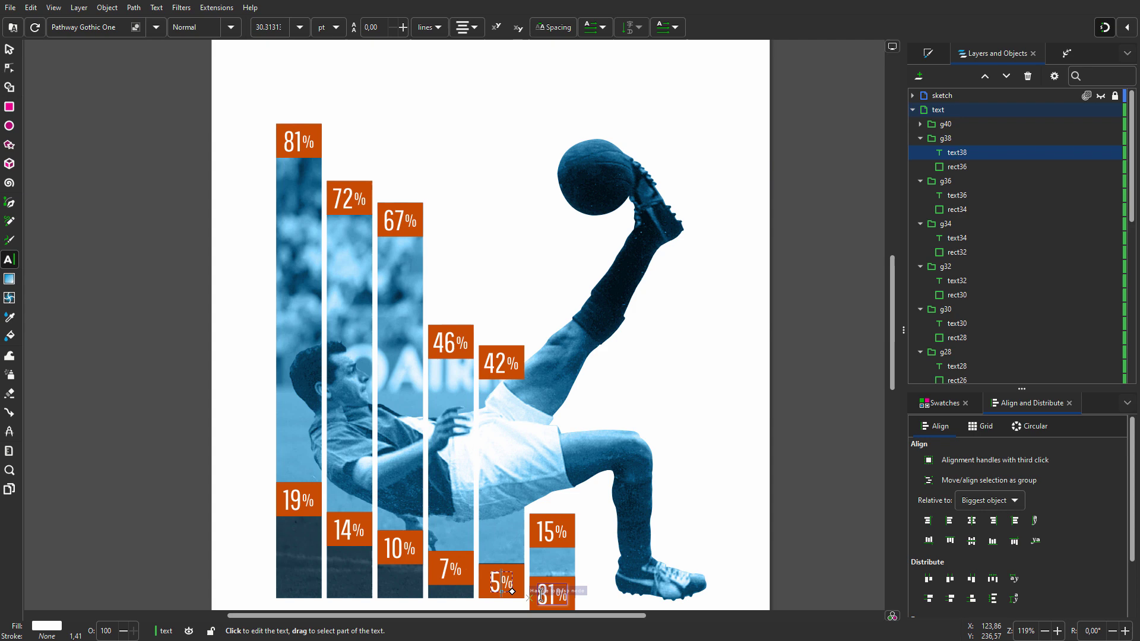
click(8, 48)
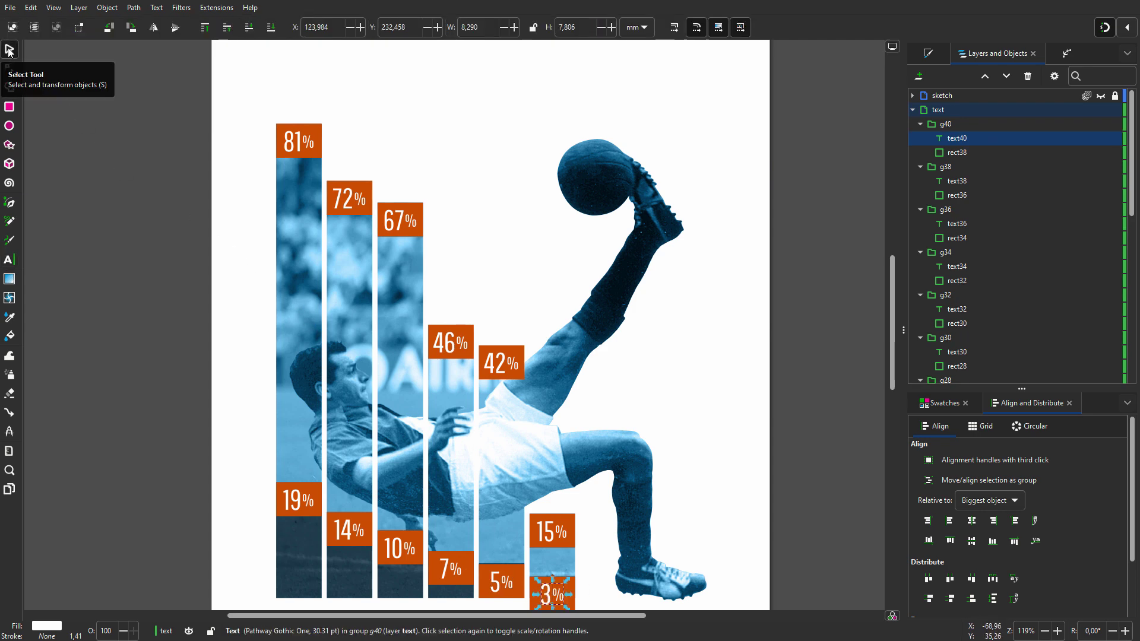
scroll(653, 361, down, 4)
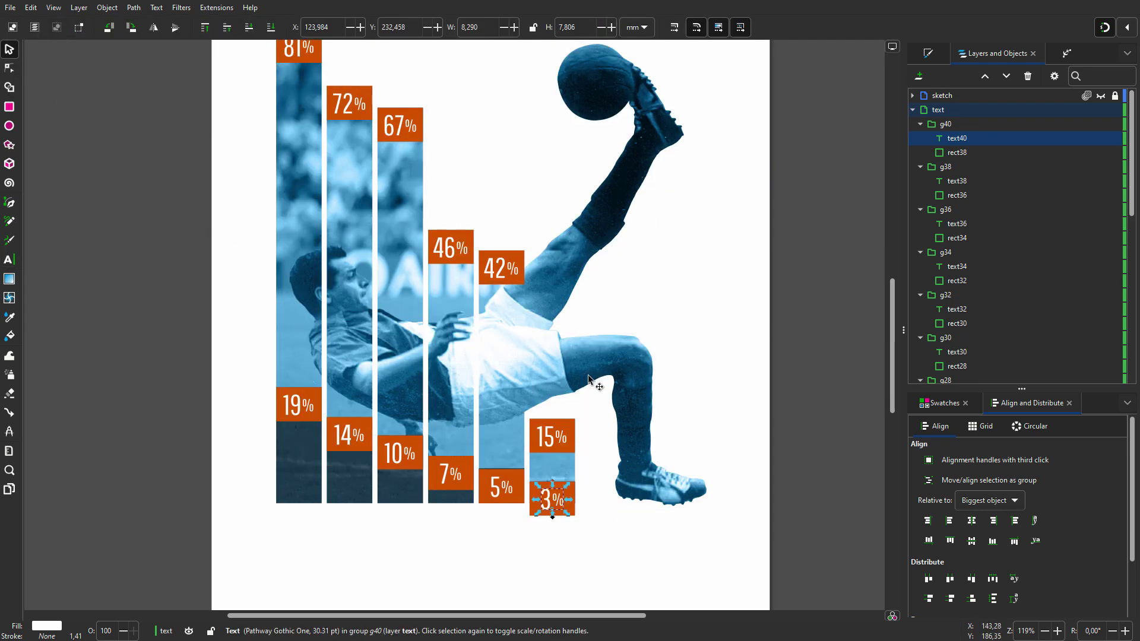
click(578, 532)
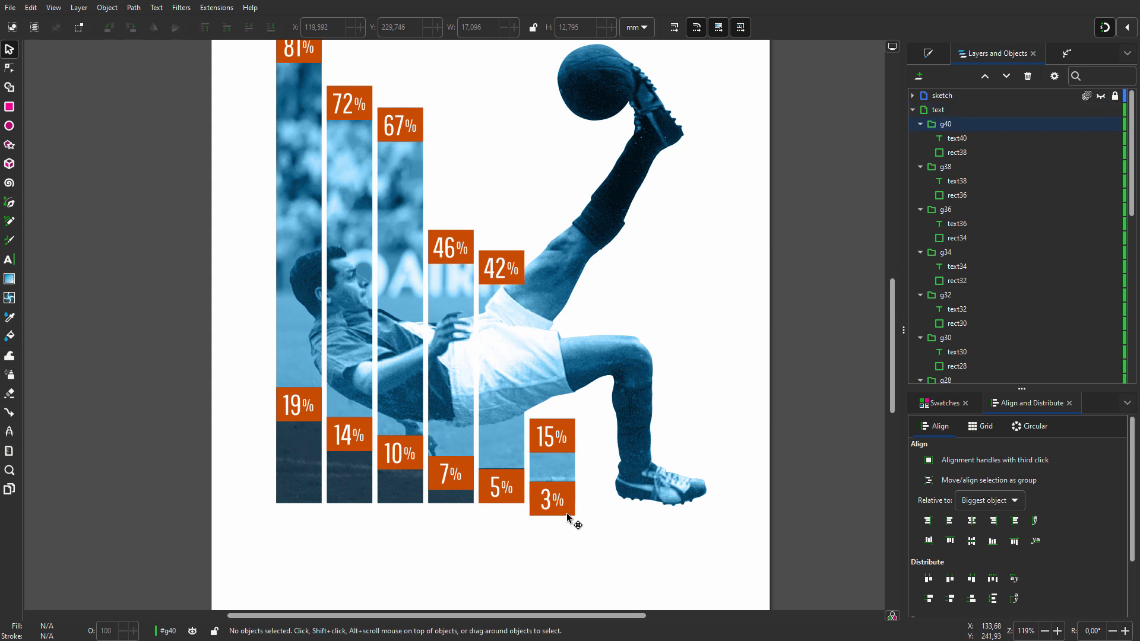
Step: Select all twelve percentage-label groups in the text layer and ungroup them
right_click(566, 514)
mouse_move(648, 368)
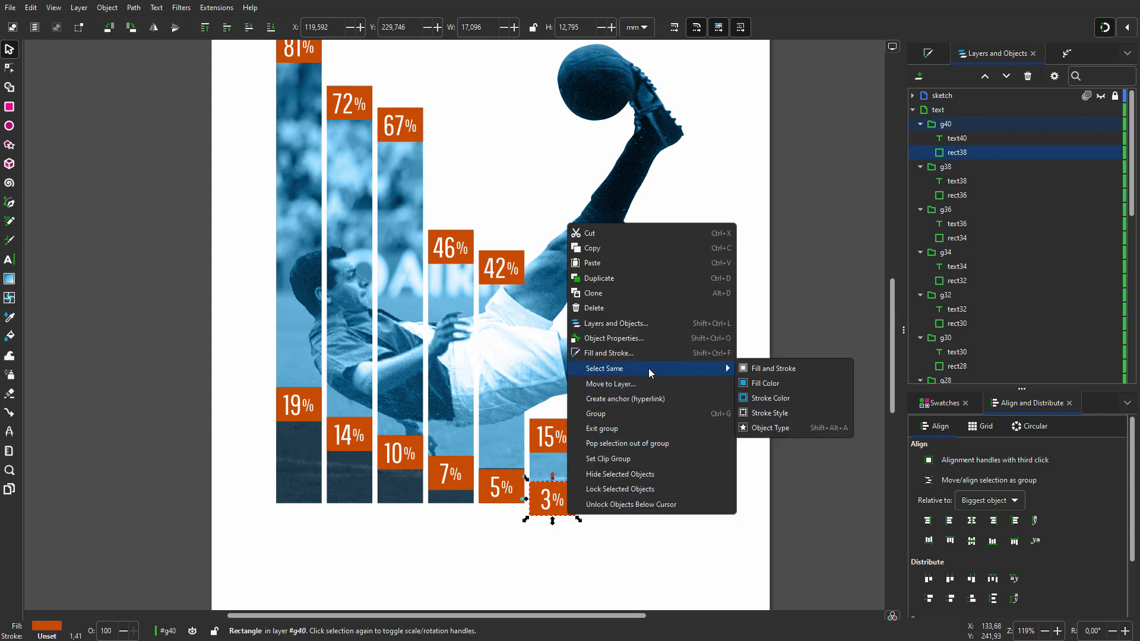
click(771, 383)
click(771, 382)
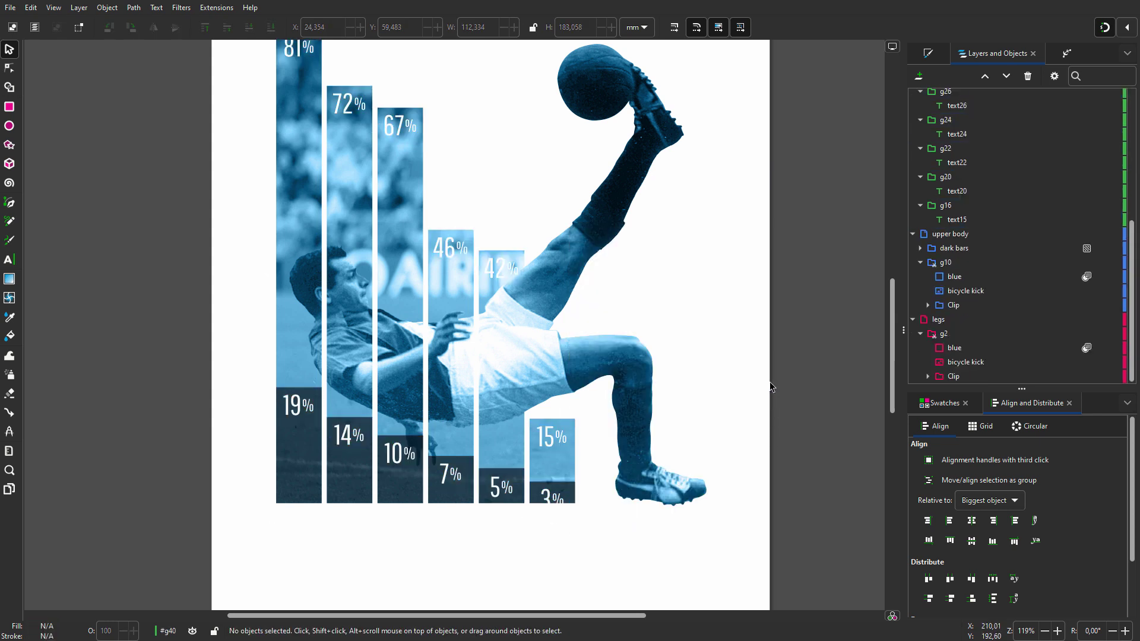
scroll(962, 178, up, 5)
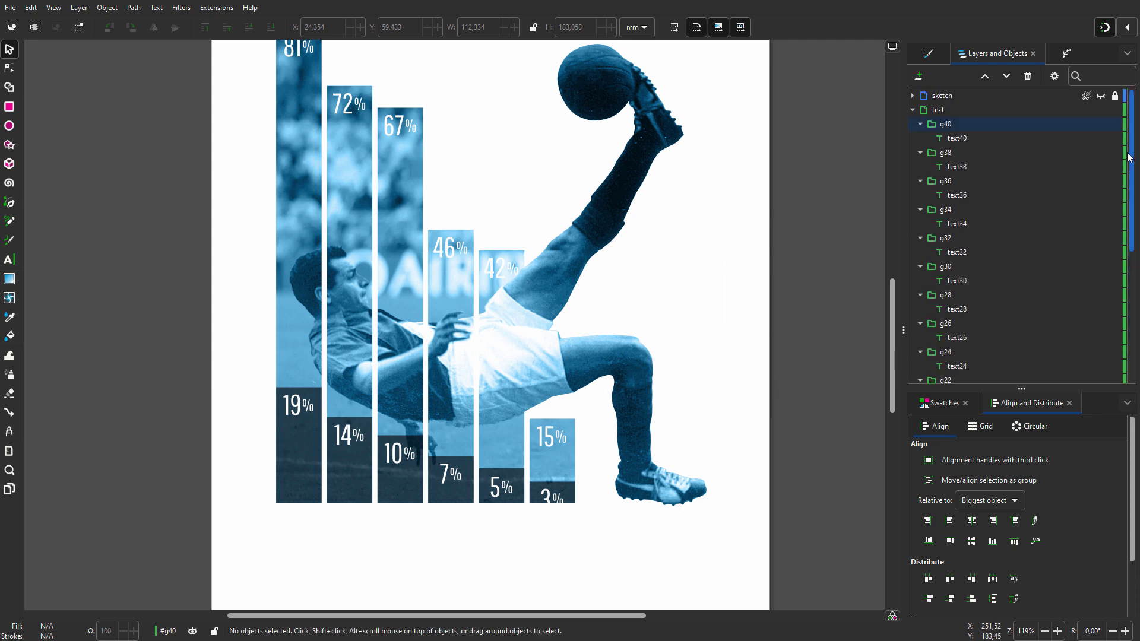
click(913, 110)
click(913, 110)
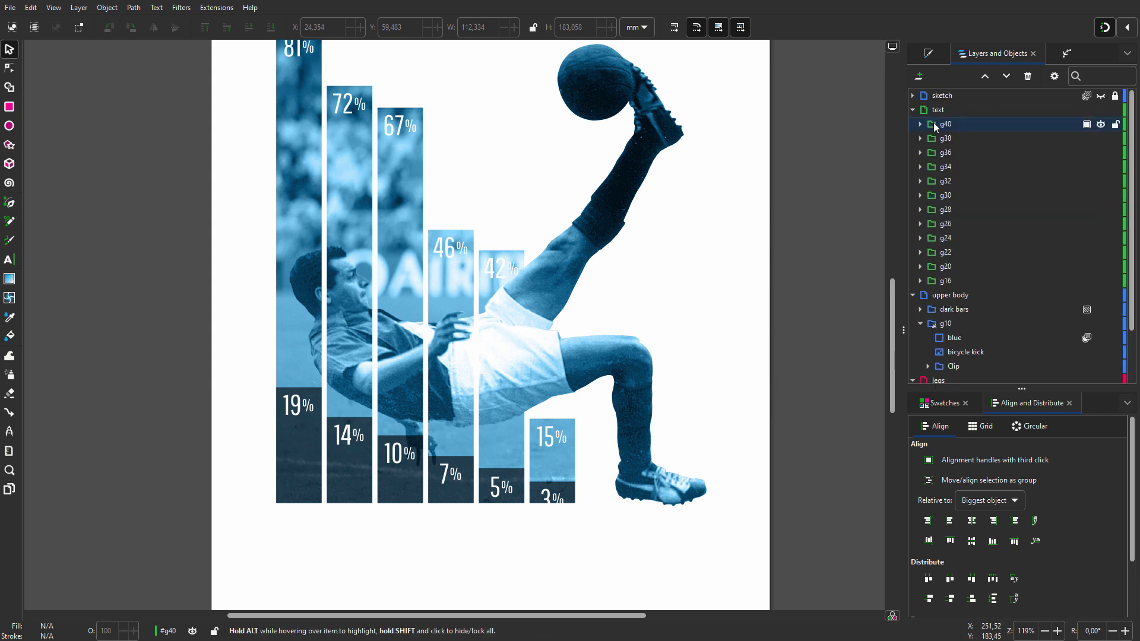
click(946, 123)
shift+click(938, 280)
right_click(982, 252)
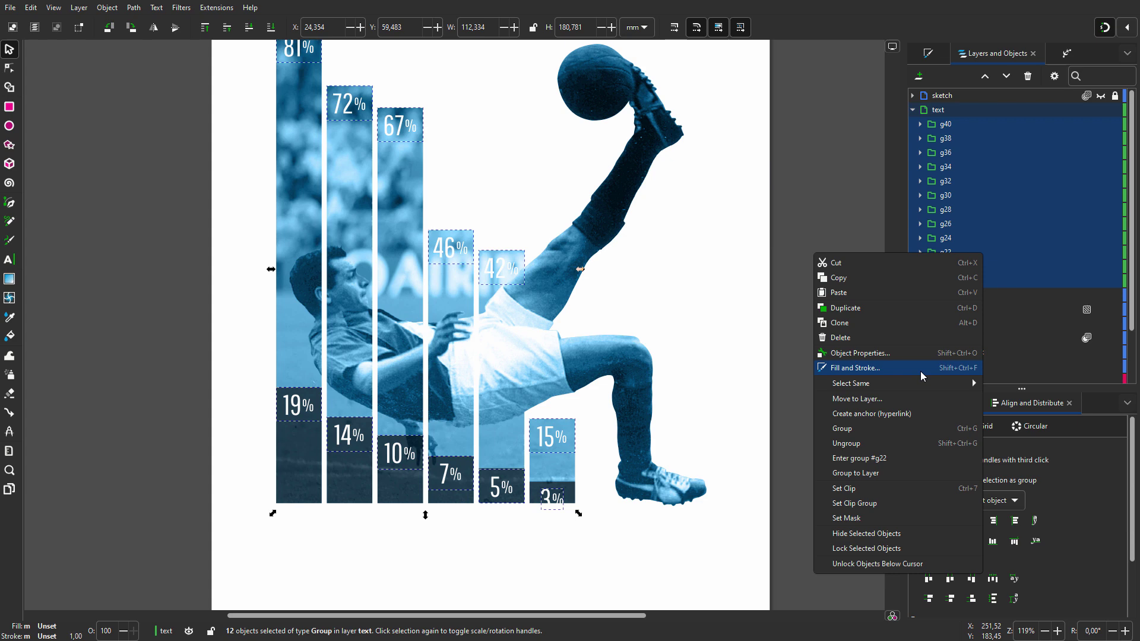
click(882, 446)
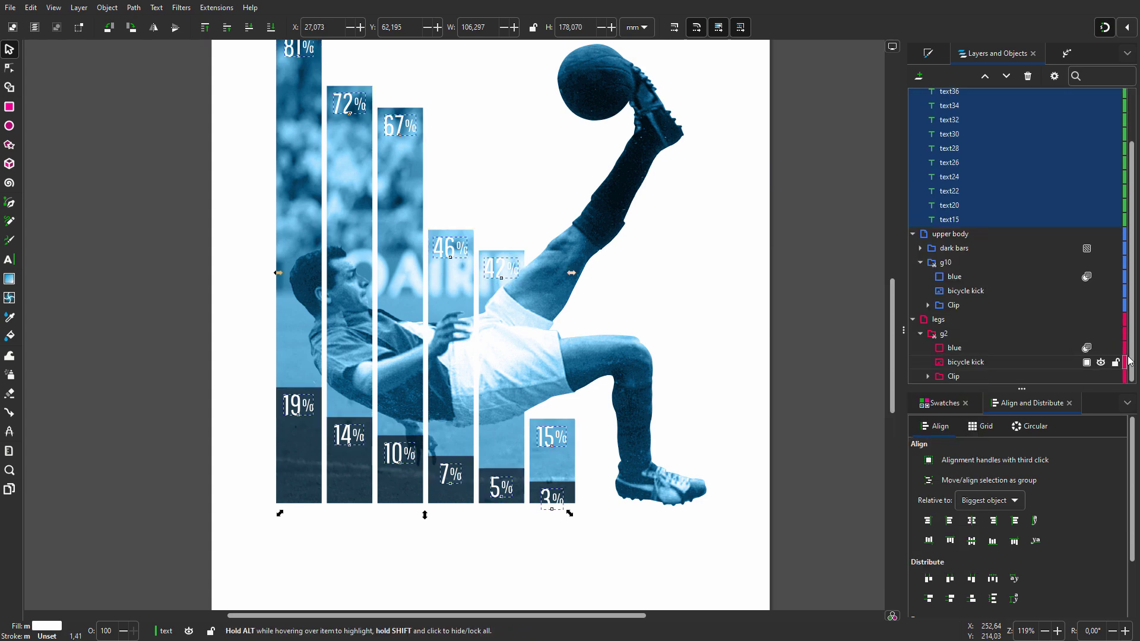
Step: Move the 3% and 5% labels slightly higher inside their bars
click(598, 521)
scroll(505, 500, up, 1)
drag(569, 499, 570, 489)
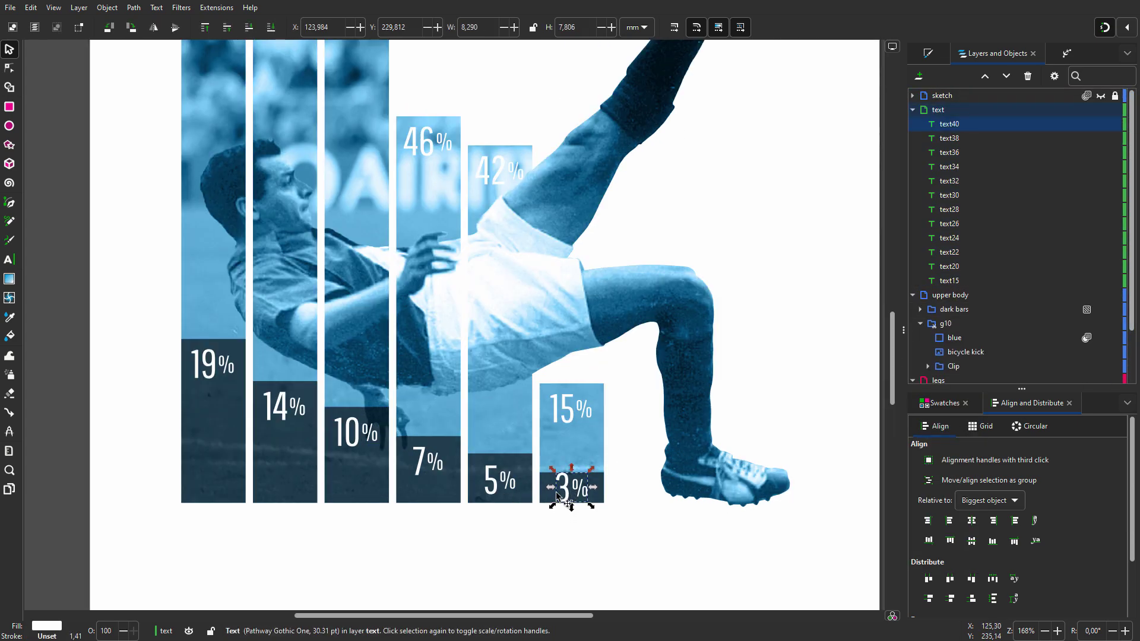
click(515, 488)
key(Up)
click(619, 522)
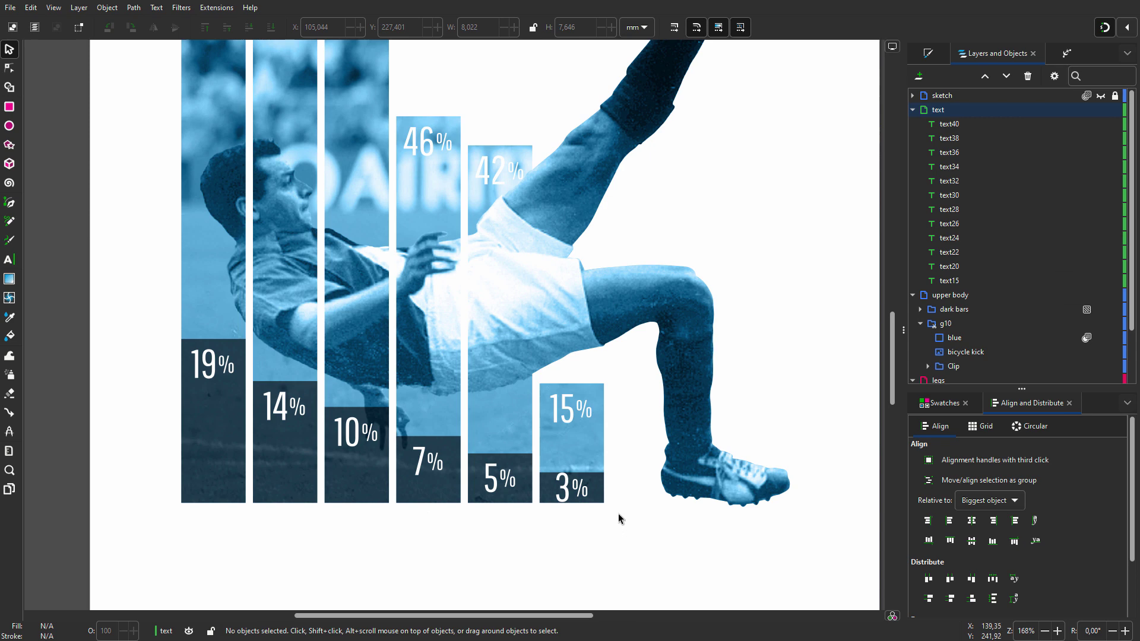
Step: Add a new layer named teams
click(913, 109)
click(919, 77)
key(Return)
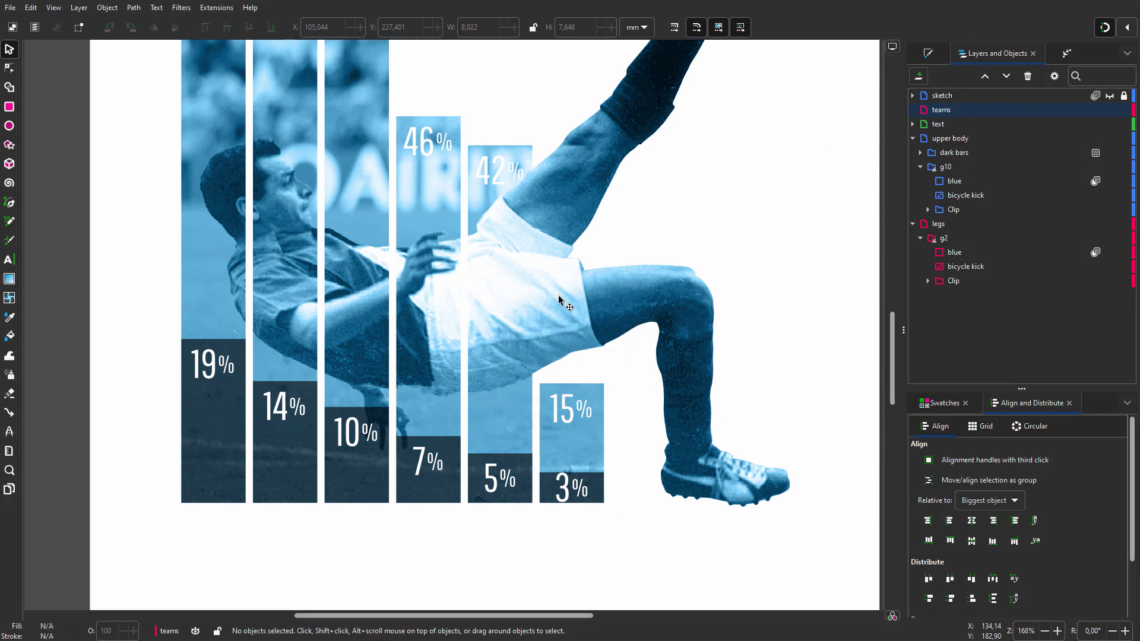
Step: Type a left-aligned two-line 'MANCHESTER UNITED' label below the first bar with tighter line spacing
click(10, 260)
scroll(190, 270, down, 3)
scroll(190, 269, left, 3)
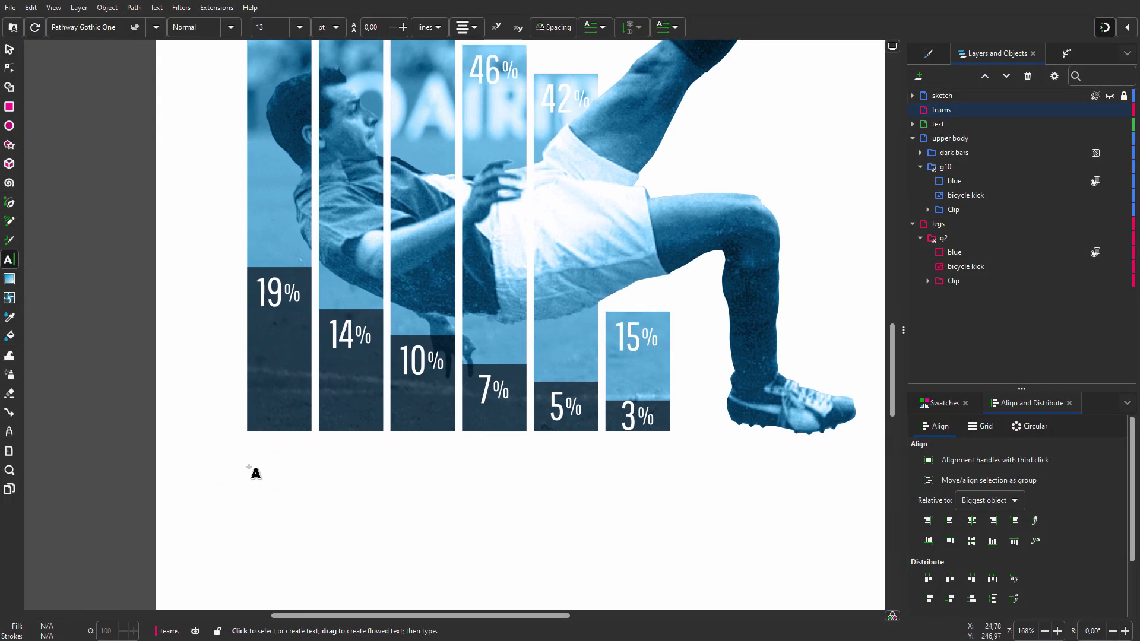
click(474, 32)
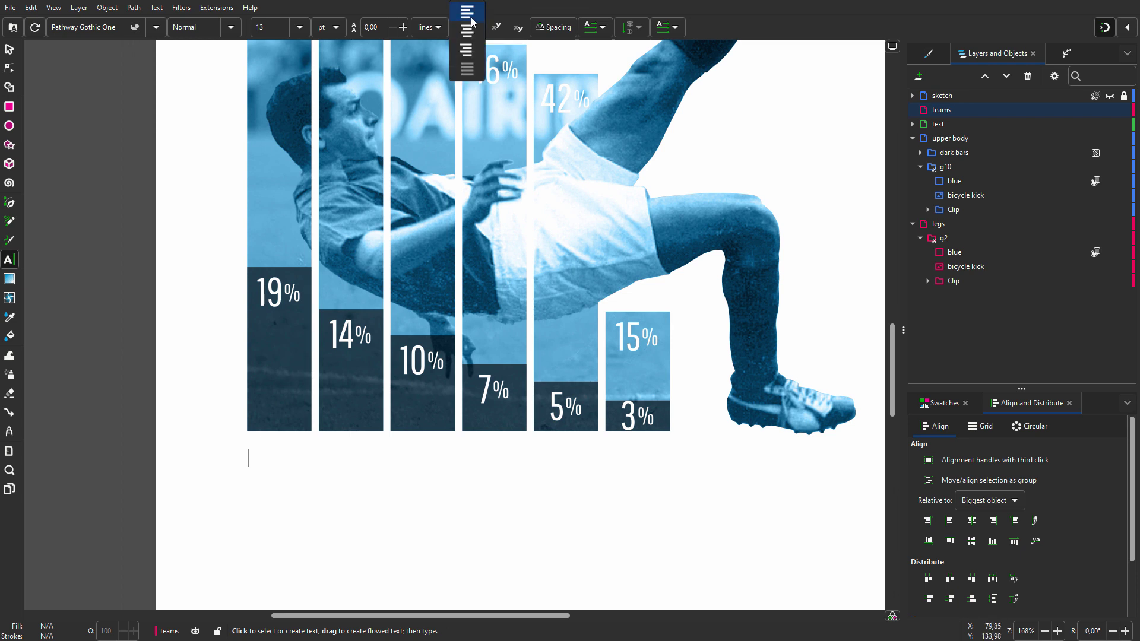
click(468, 25)
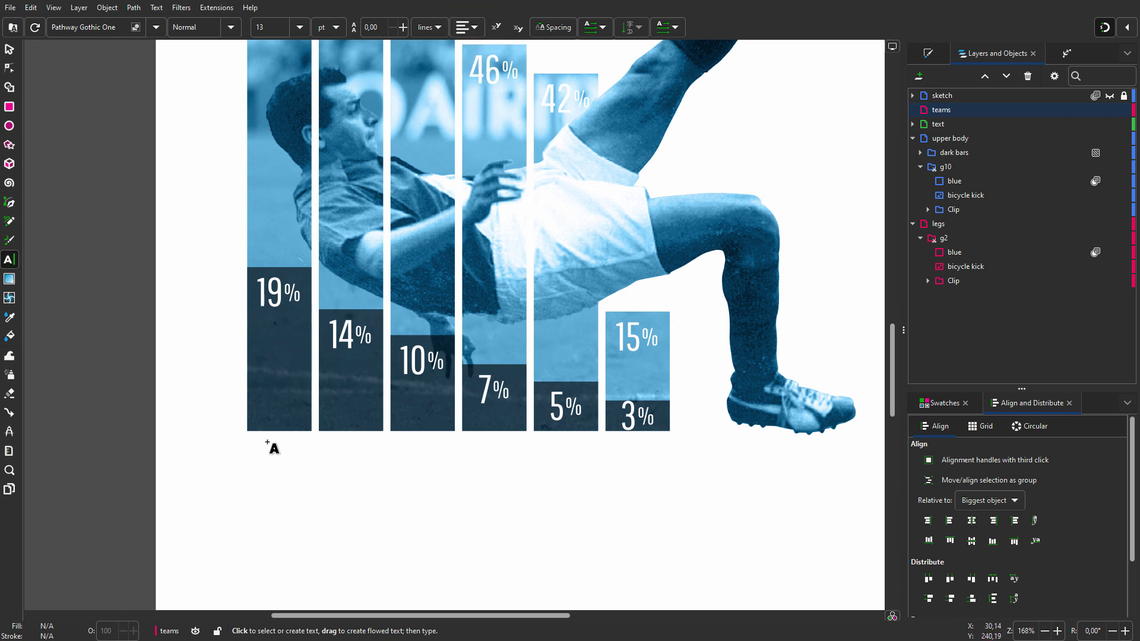
click(249, 467)
text(MANCHESTER)
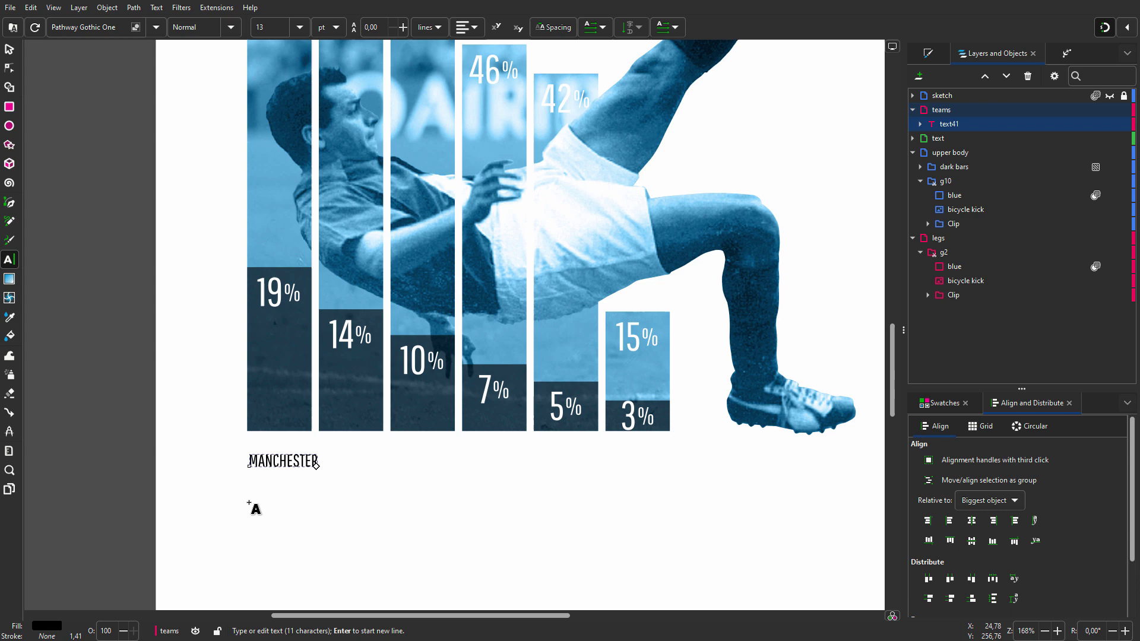
key(Return)
text(UNITED)
scroll(255, 508, up, 2)
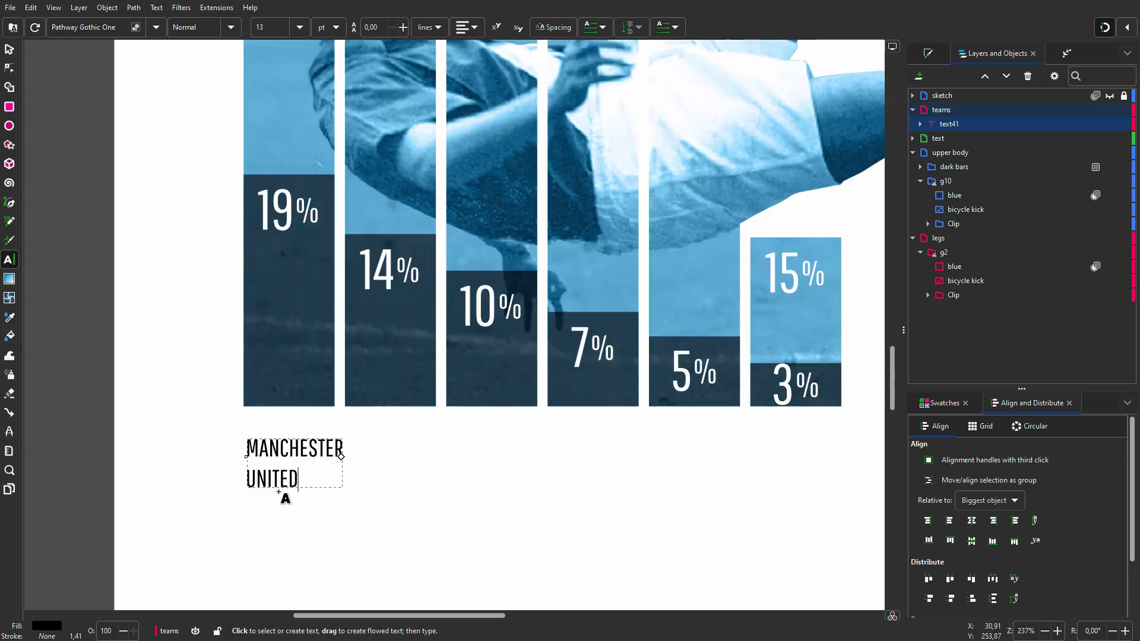
drag(132, 512, 63, 511)
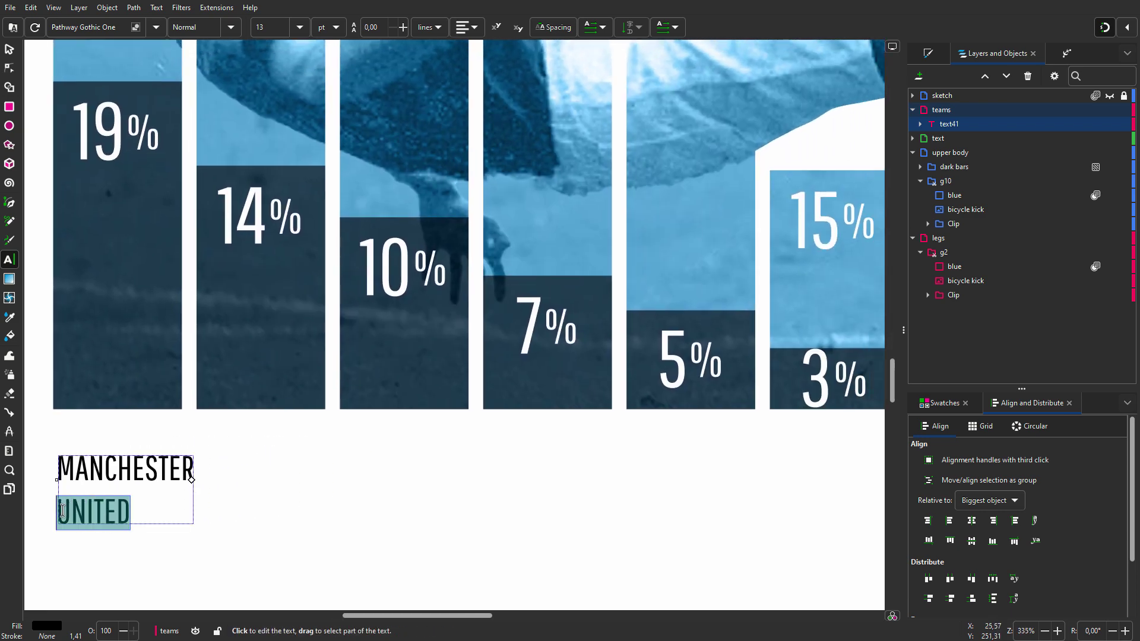
key(ctrl+alt+less)
key(ctrl+alt+less)
key(ctrl+alt+less)
key(ctrl+alt+less)
key(ctrl+alt+less)
key(ctrl+alt+less)
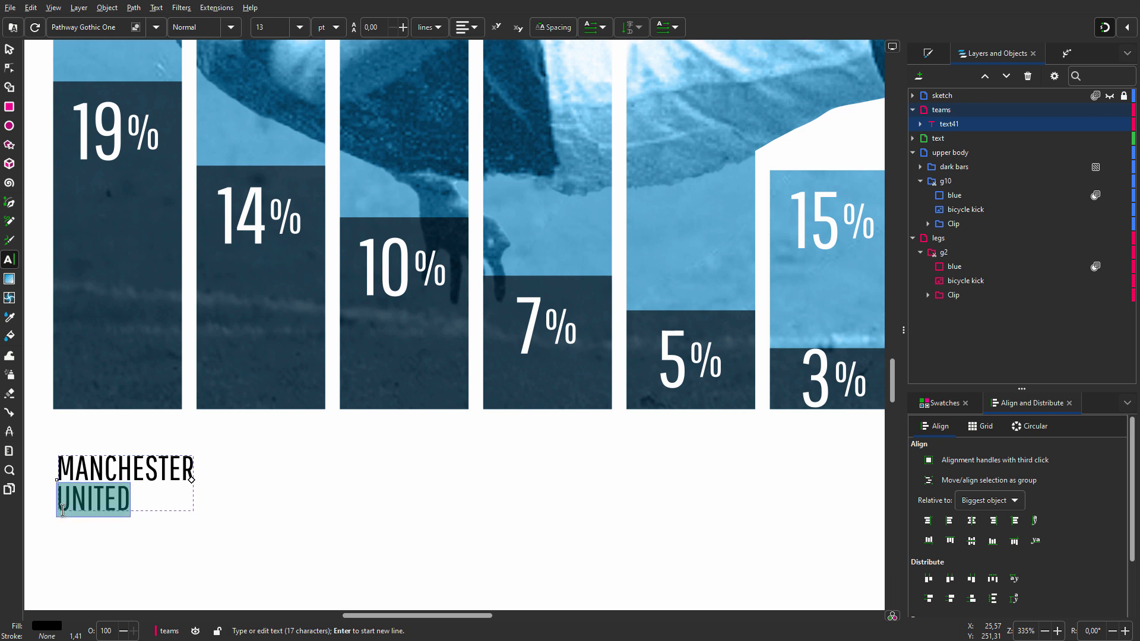
Step: Enlarge the MANCHESTER UNITED label slightly and rotate it diagonally about 55°
click(9, 50)
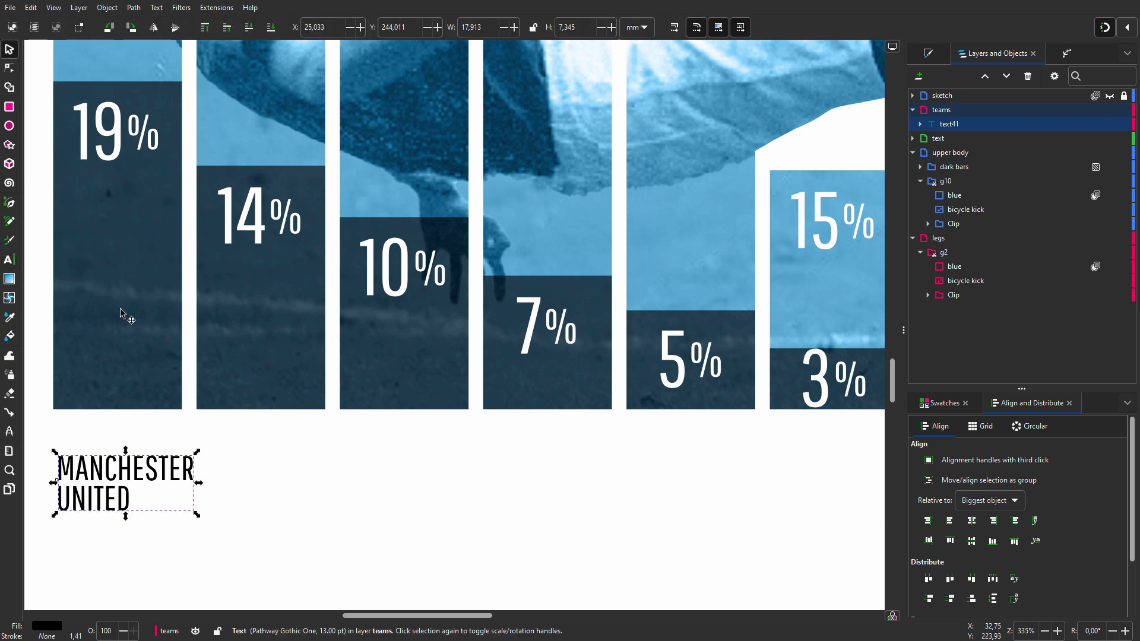
drag(196, 514, 209, 525)
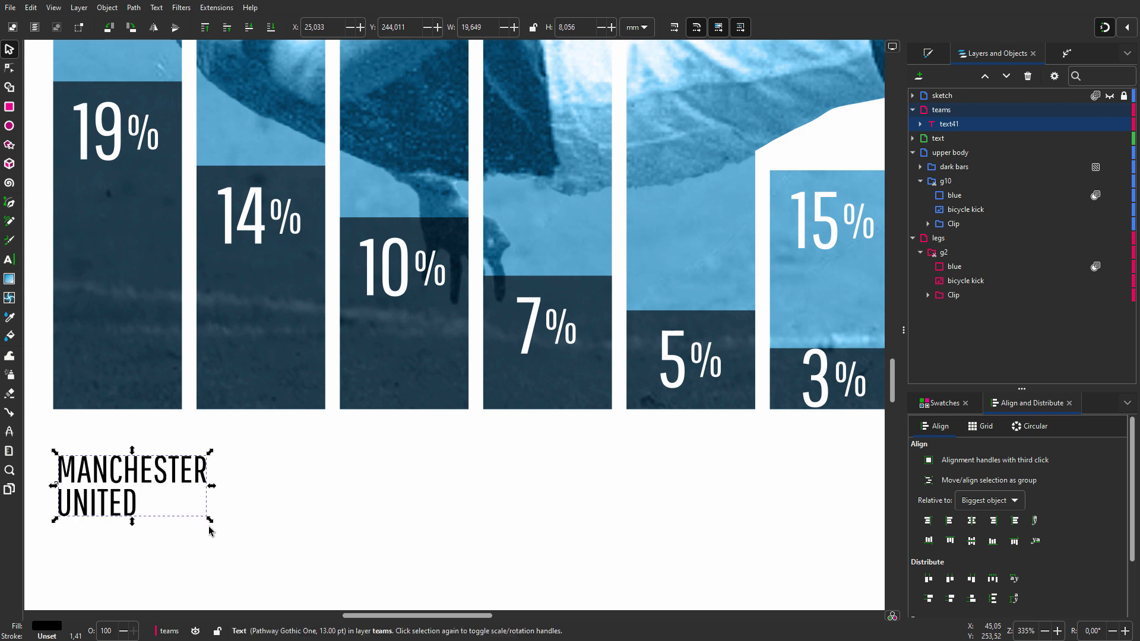
click(185, 487)
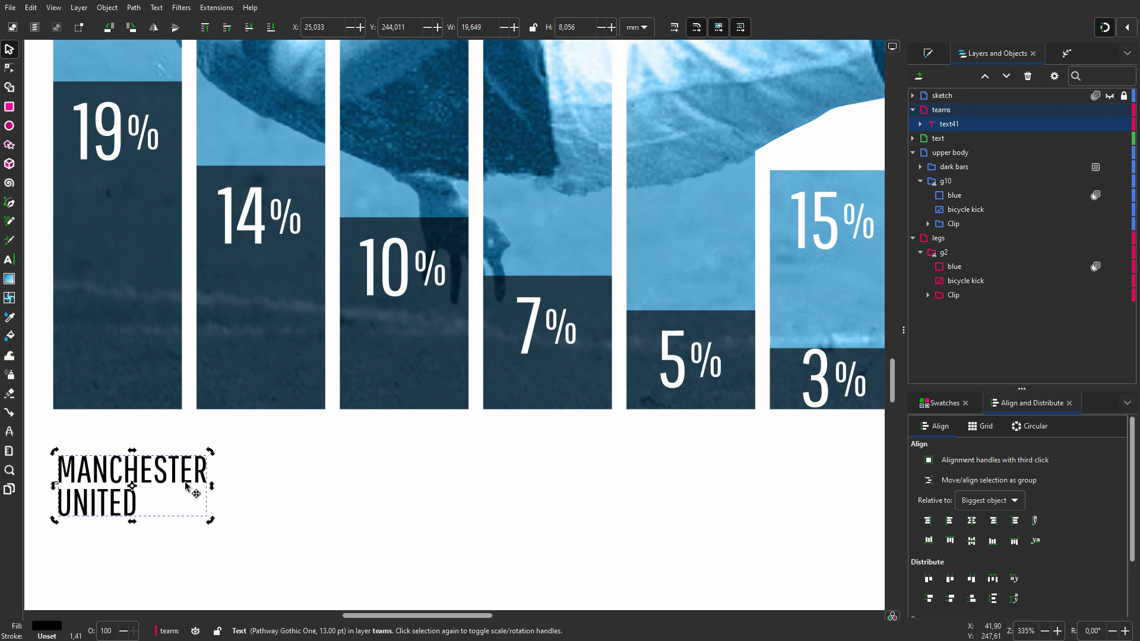
drag(209, 520, 163, 537)
Step: Duplicate the team label and stamp copies beneath each of the other bars
right_click(163, 536)
click(238, 313)
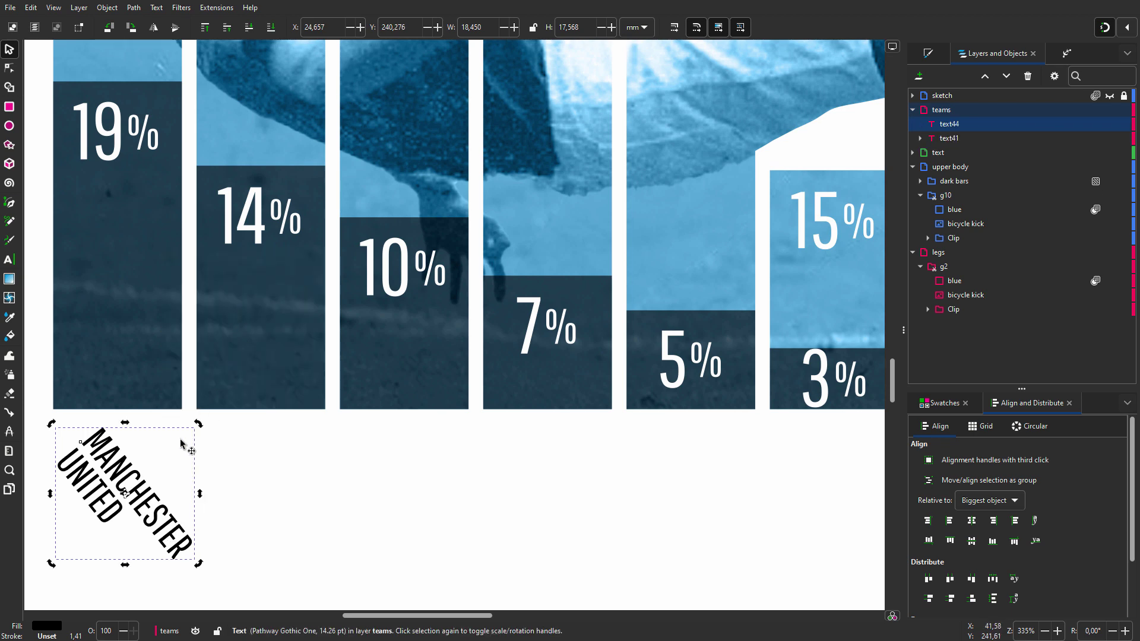
drag(117, 480, 811, 488)
key(space)
key(space)
key(space)
key(space)
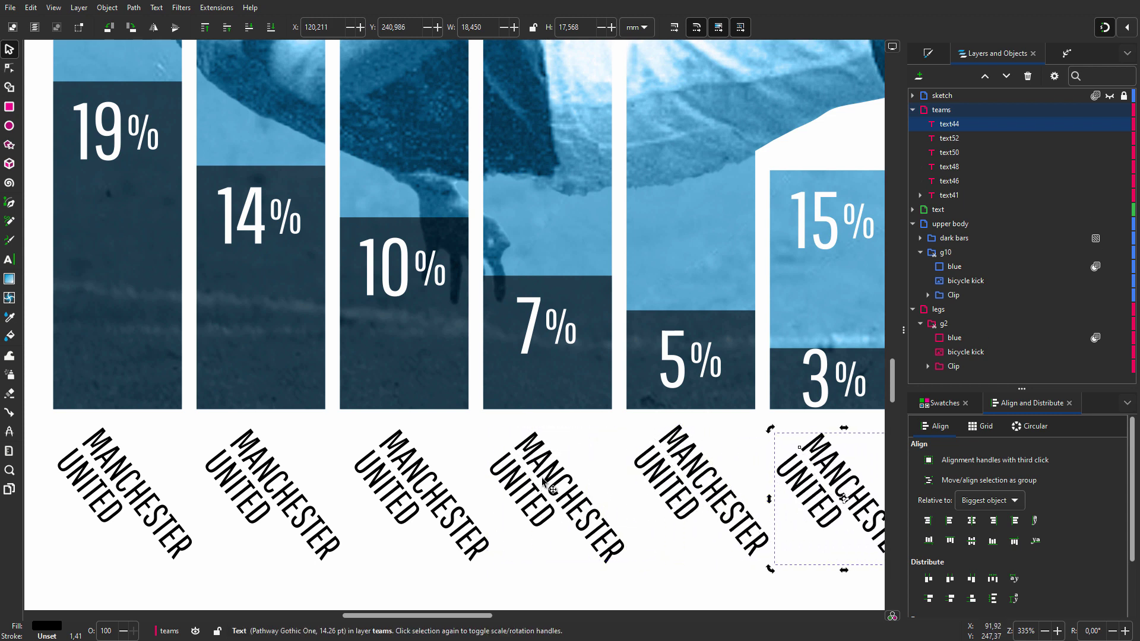
Step: Retype the second and third bar labels as ARSENAL and CHELSEA
double_click(282, 496)
key(ctrl+a)
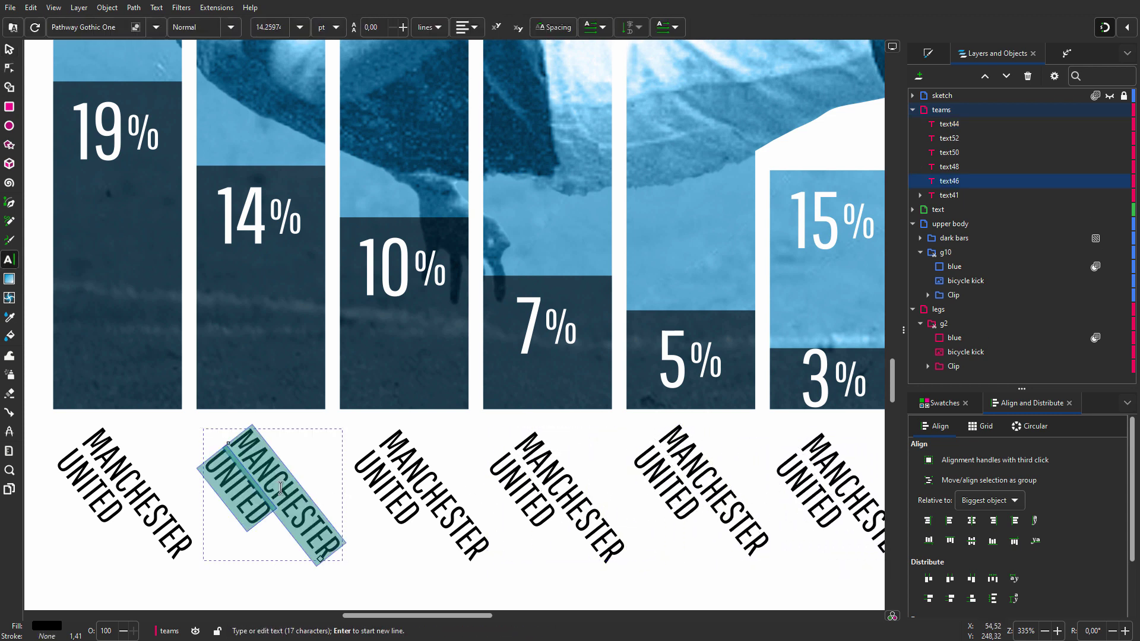
text(ARSENAL)
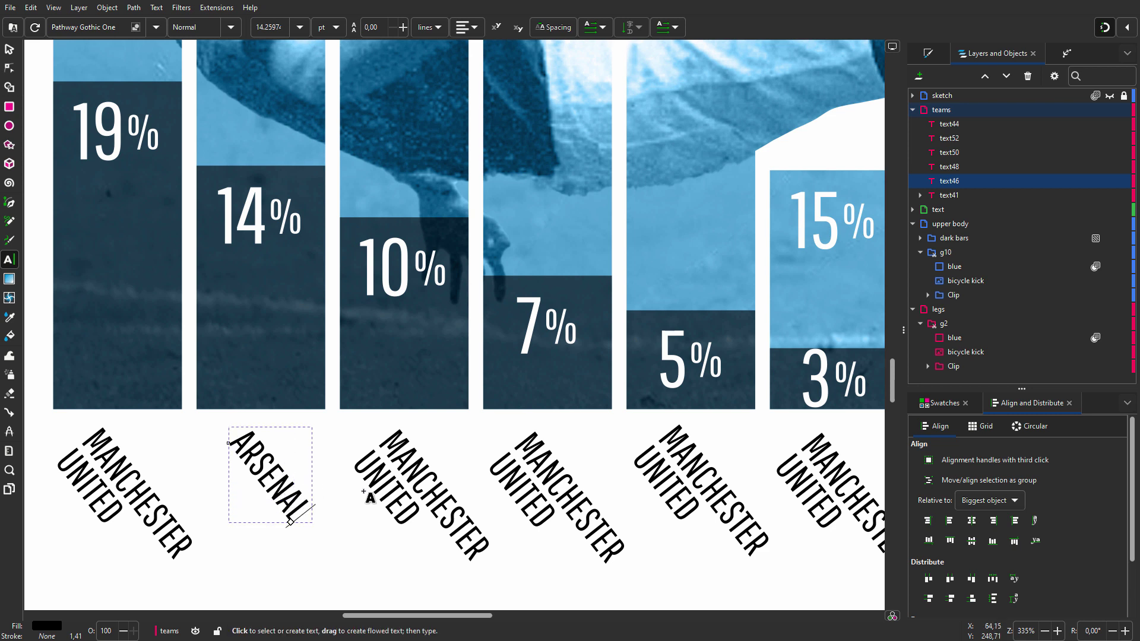
click(424, 487)
key(ctrl+a)
text(CHELSEA)
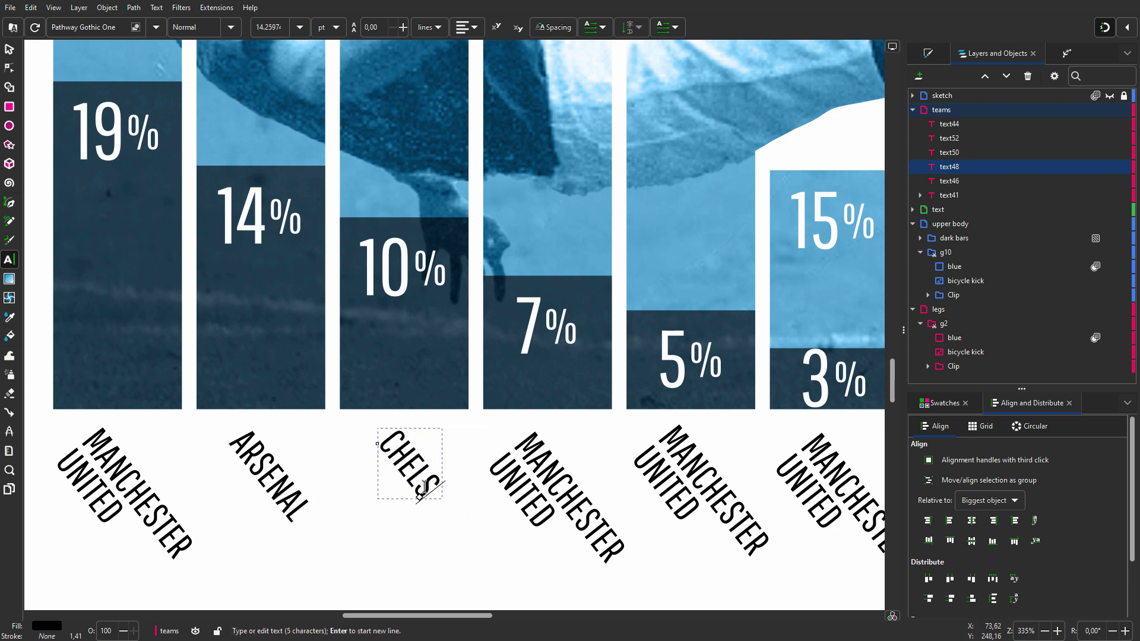
Step: Change the remaining labels to MANCHESTER CITY, LIVERPOOL and EVERTON, then finish editing
double_click(488, 456)
text(CITY)
double_click(501, 475)
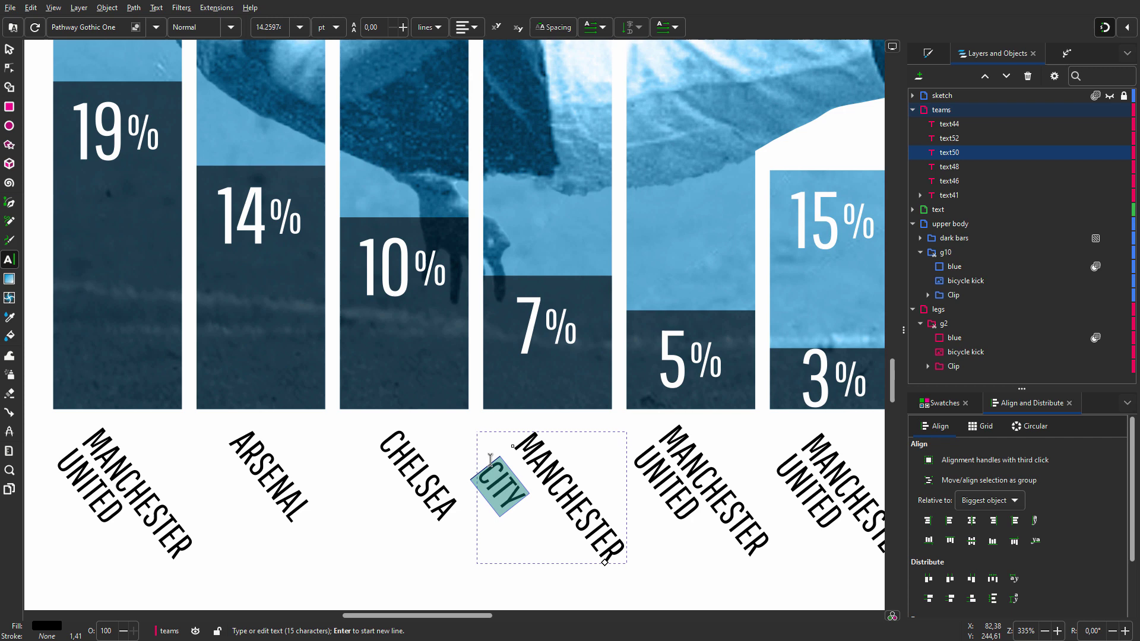
click(705, 478)
key(ctrl+a)
text(LIVERPOOL)
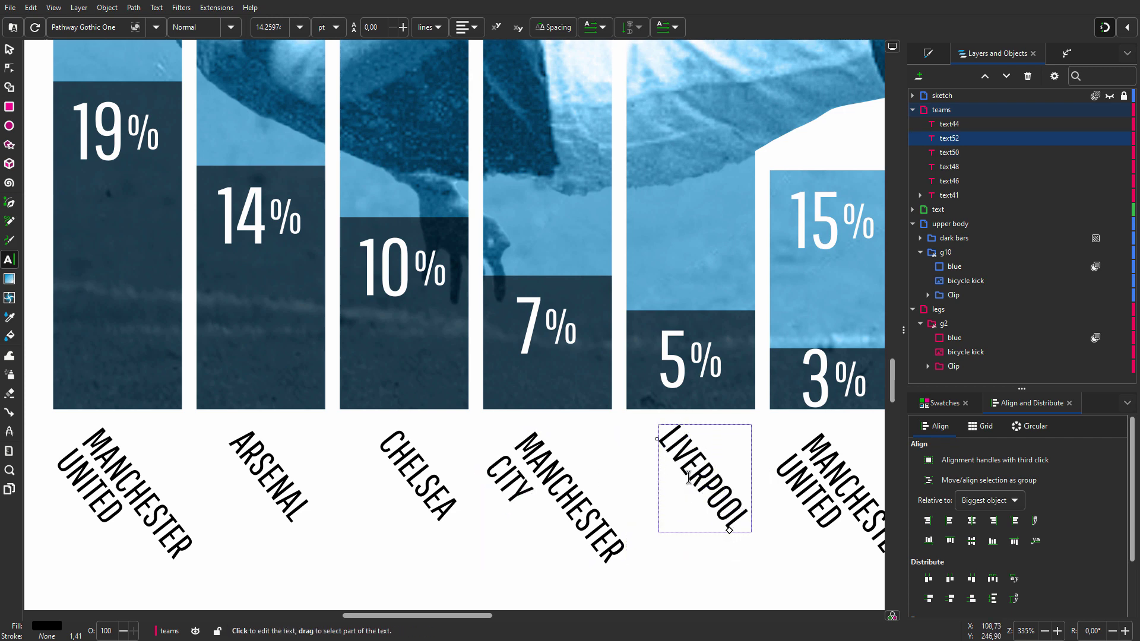
click(838, 486)
key(ctrl+a)
text(EVERTON)
key(Escape)
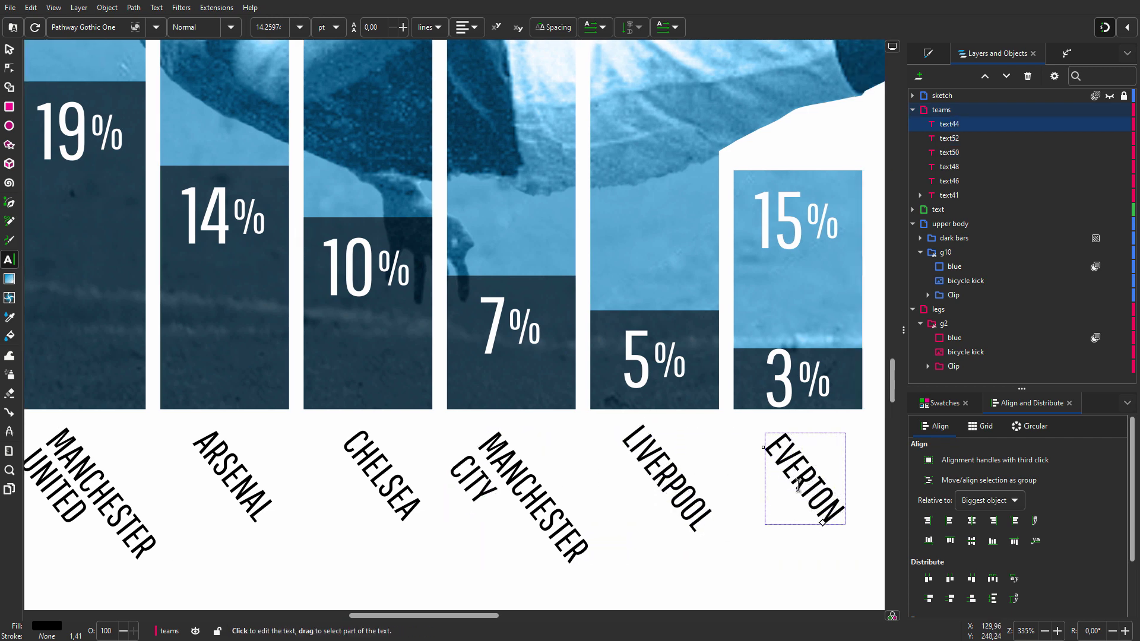
key(s)
scroll(761, 472, down, 1)
Step: Align the six team labels' top edges relative to the selection area, then fit the page in view
drag(861, 572, 186, 422)
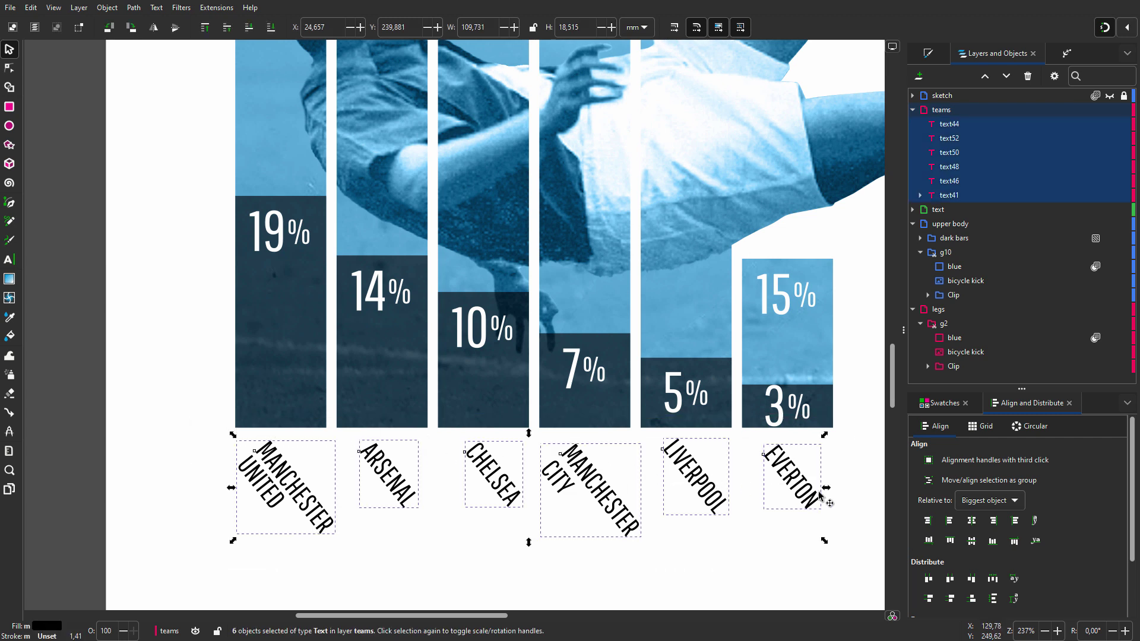
click(982, 504)
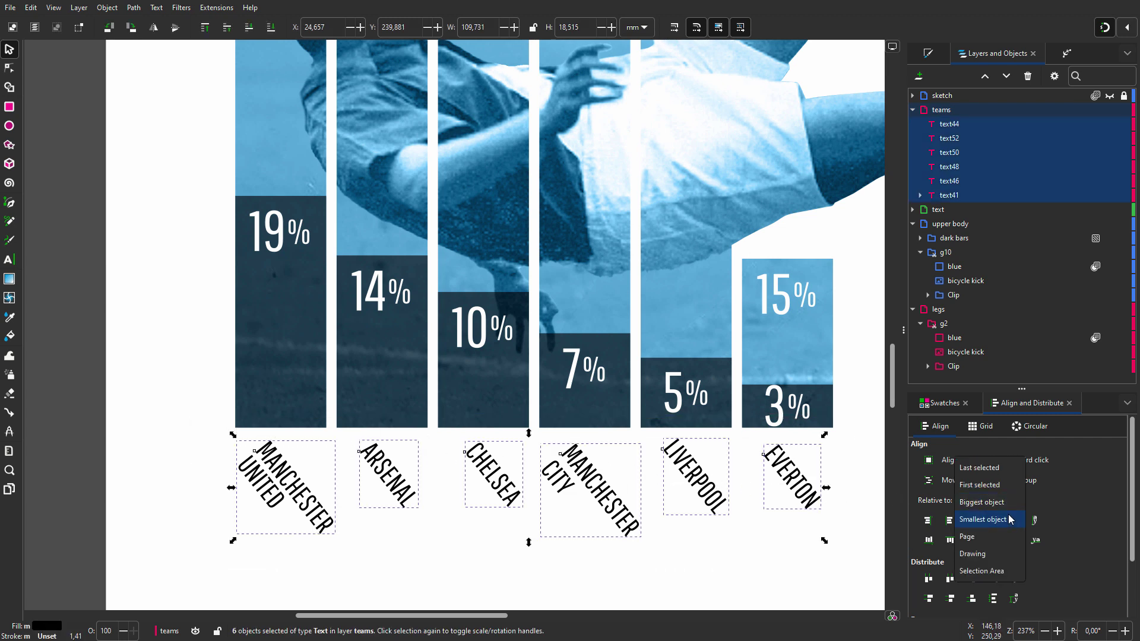
click(1001, 570)
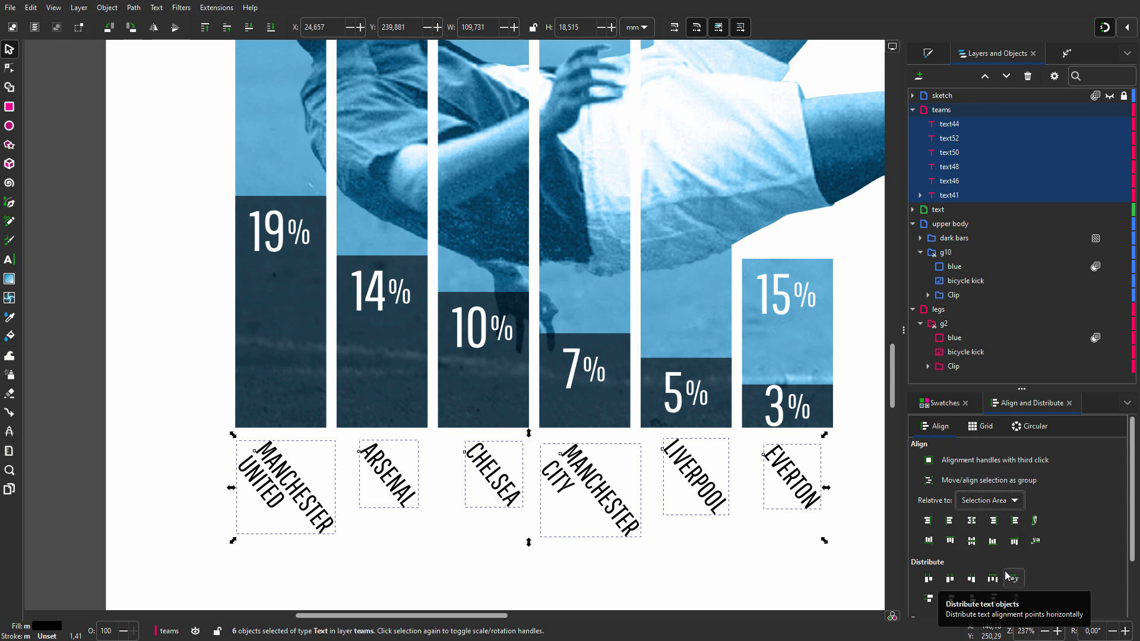
click(953, 541)
drag(710, 502, 710, 500)
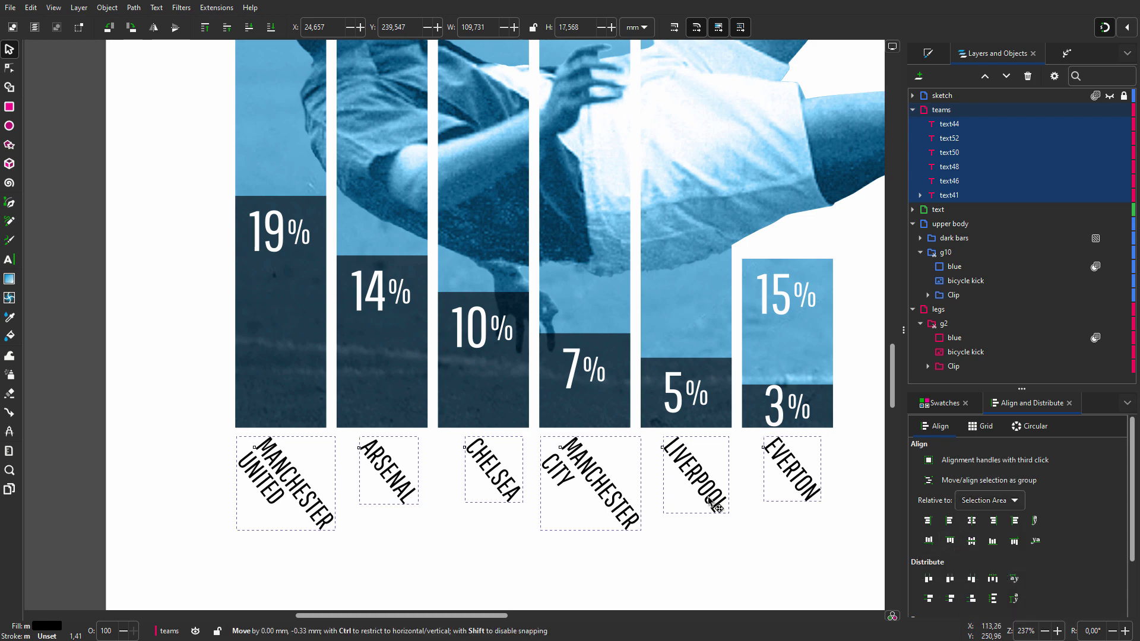
click(671, 536)
key(5)
key(t)
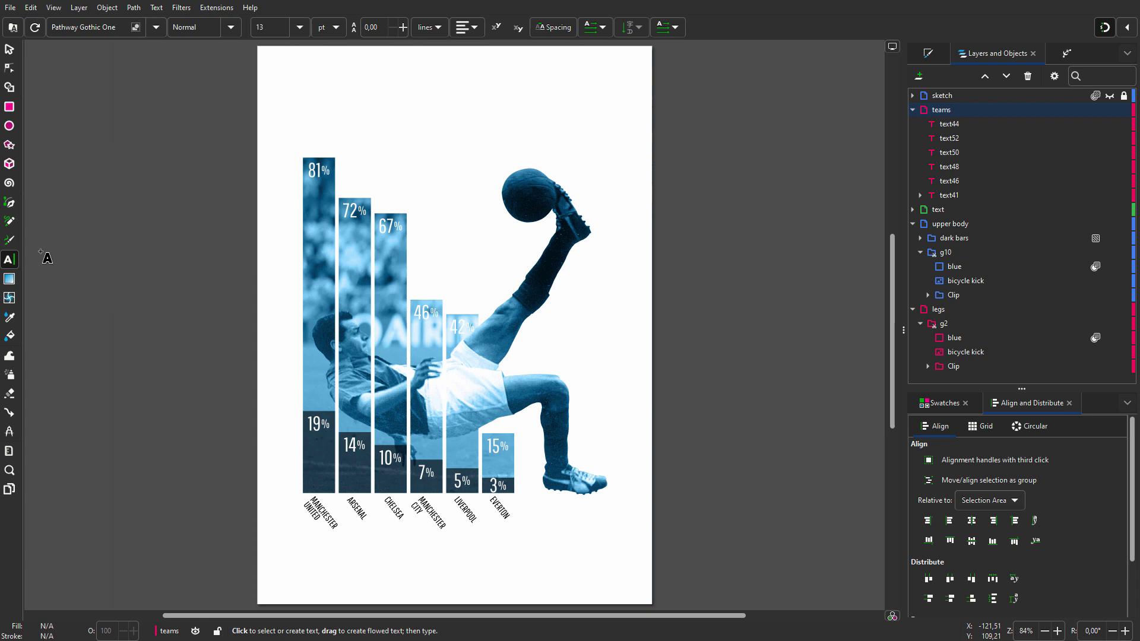